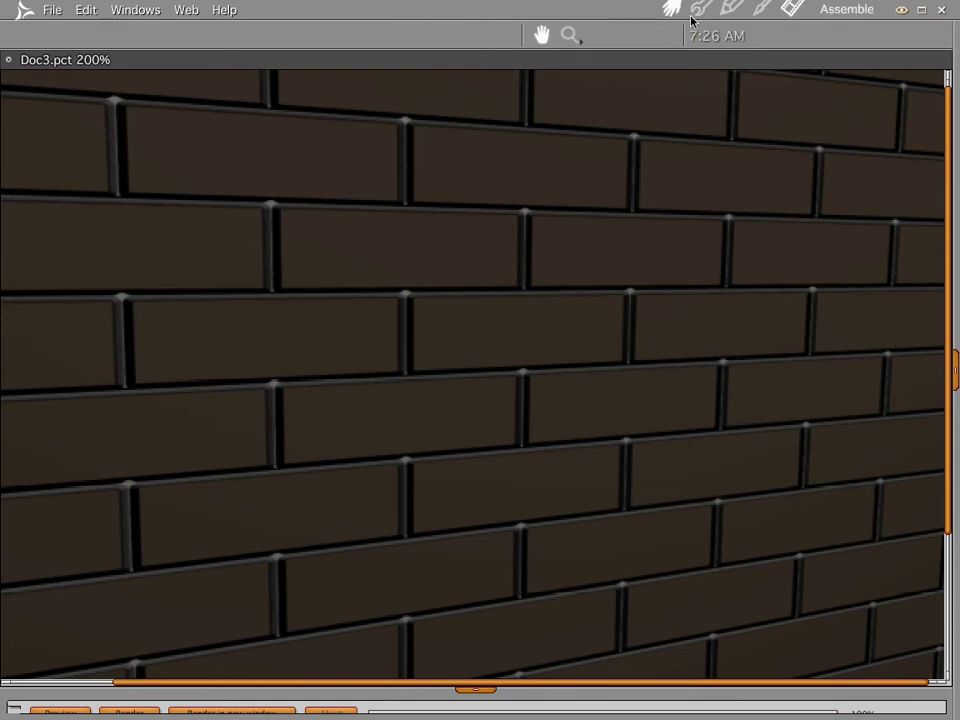
# Step: Open Shader 3 and switch its preview to the alley scene, framed on the brick wall
pyautogui.click(758, 9)
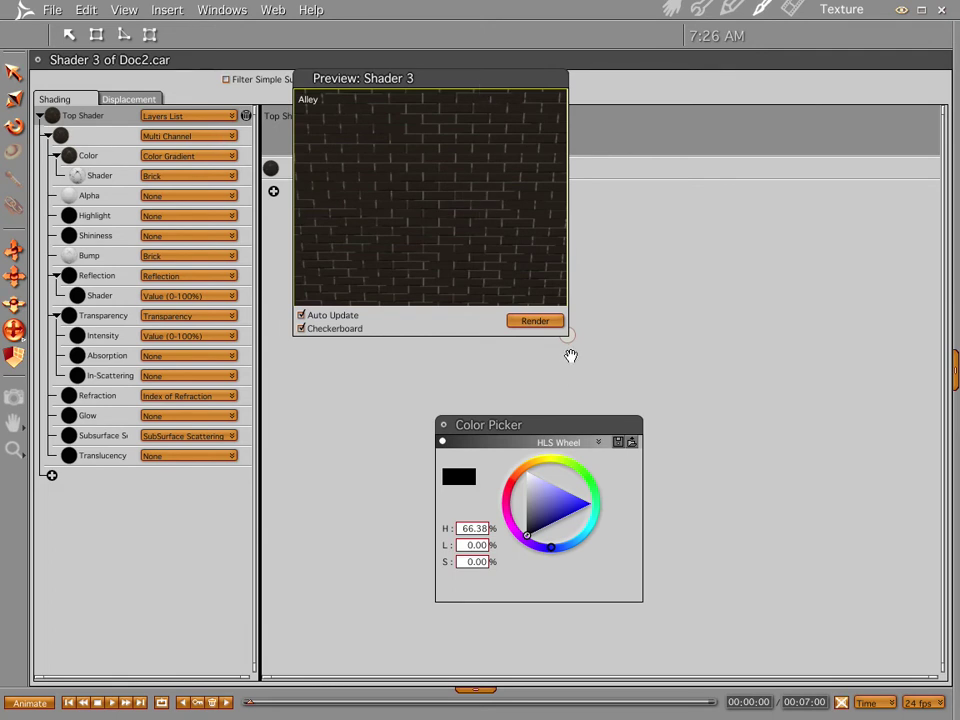
pyautogui.click(398, 197)
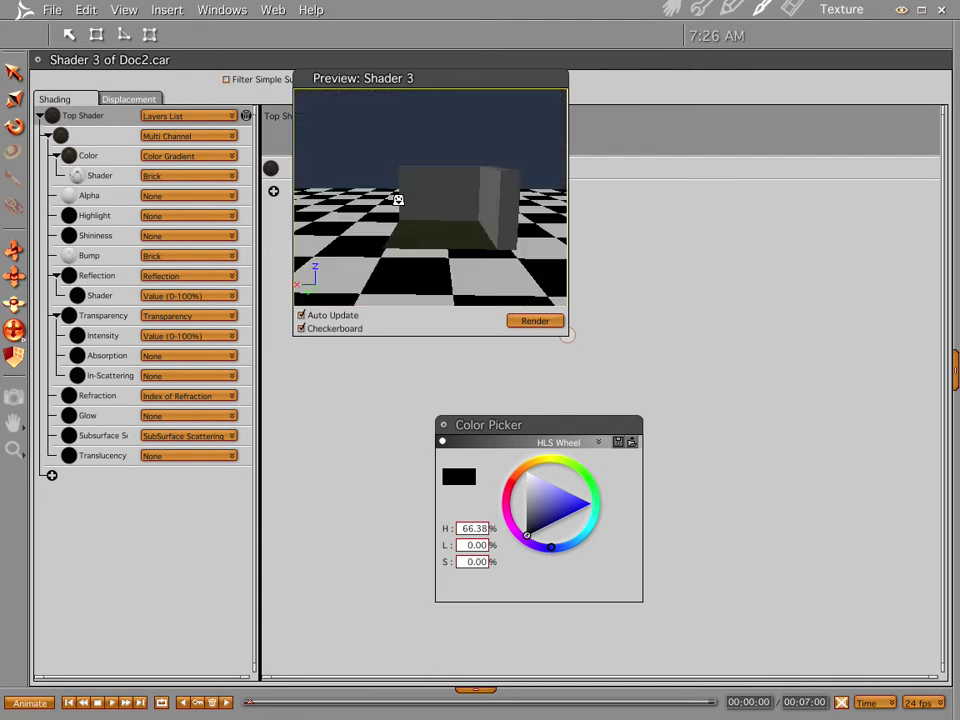
pyautogui.moveTo(398, 197)
pyautogui.mouseDown()
pyautogui.moveTo(403, 224)
pyautogui.moveTo(396, 182)
pyautogui.mouseUp()
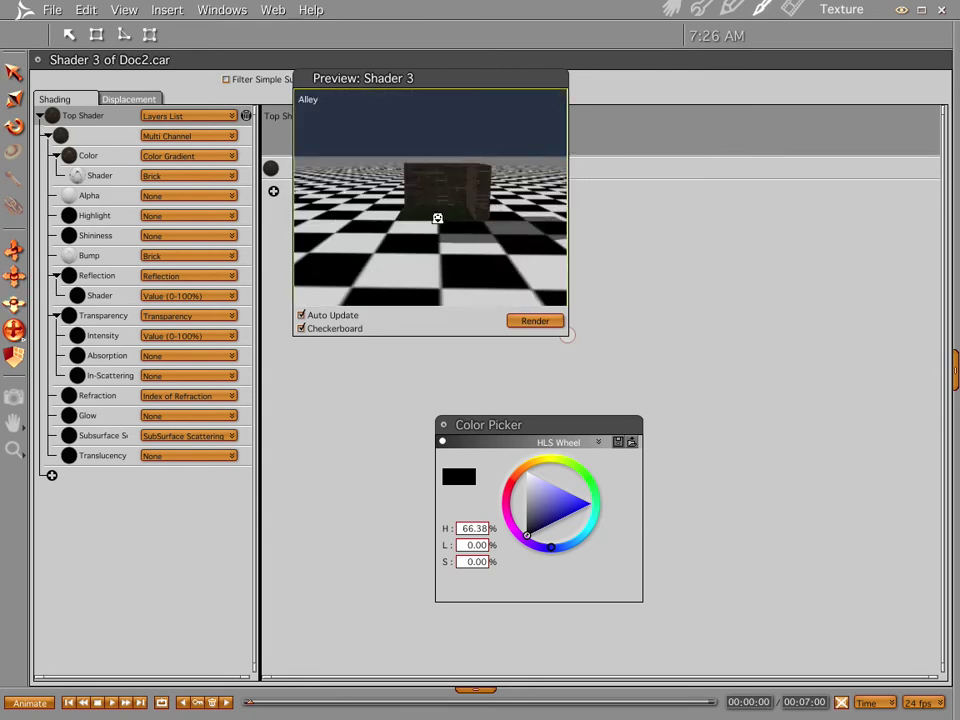
pyautogui.scroll(5, 437, 218)
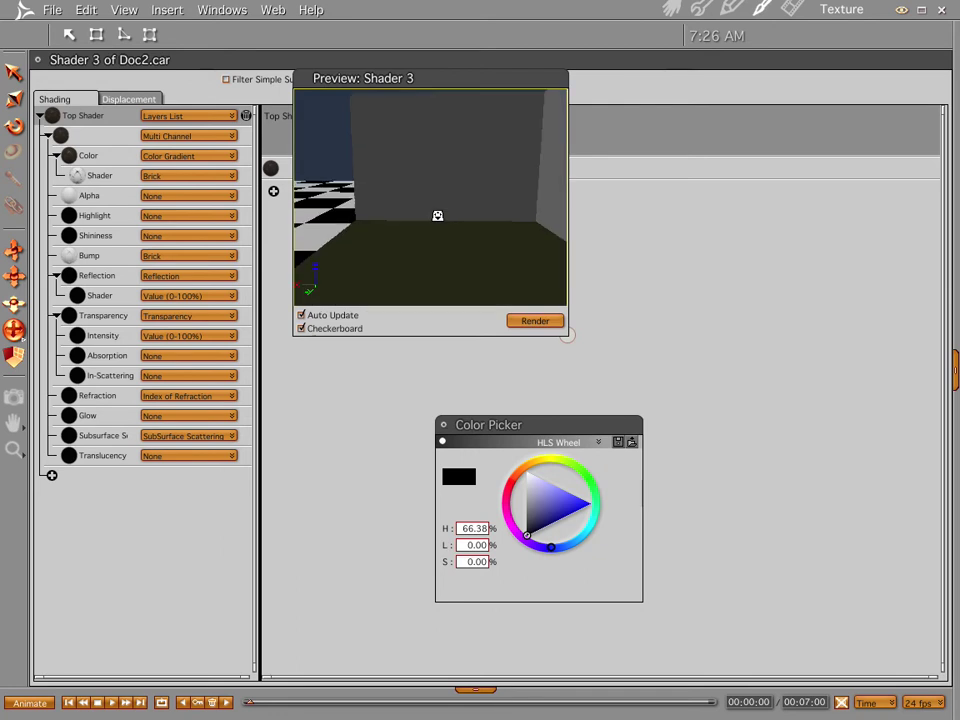
pyautogui.scroll(-3, 437, 216)
pyautogui.scroll(5, 437, 216)
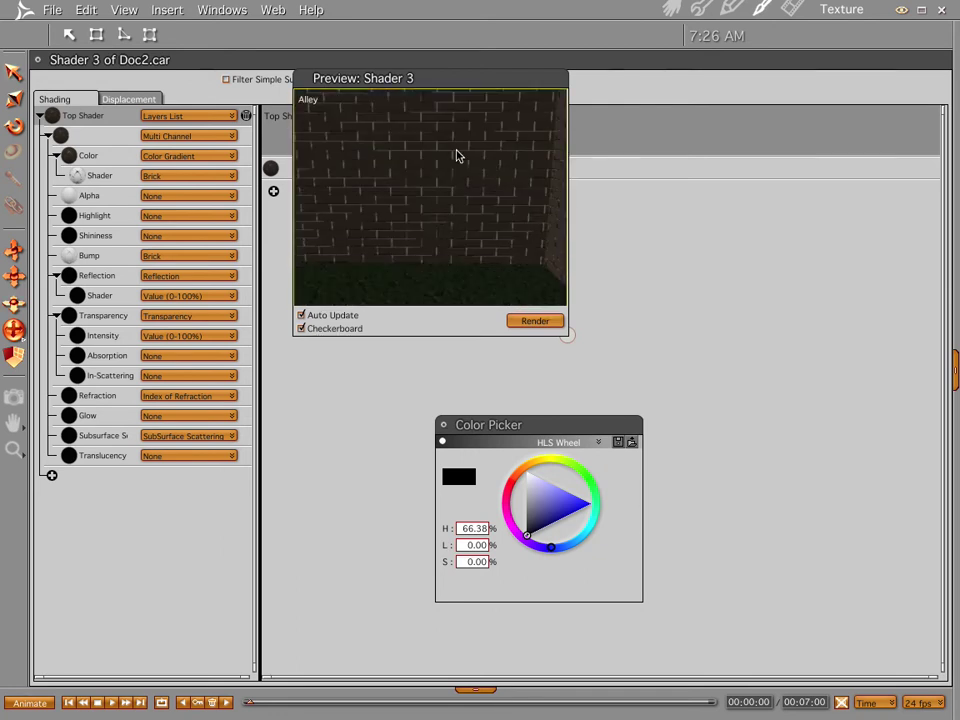
# Step: Re-aim and resize the Shader 3 preview, then move it aside to expose the layer list
pyautogui.moveTo(444, 161); pyautogui.dragTo(508, 244)
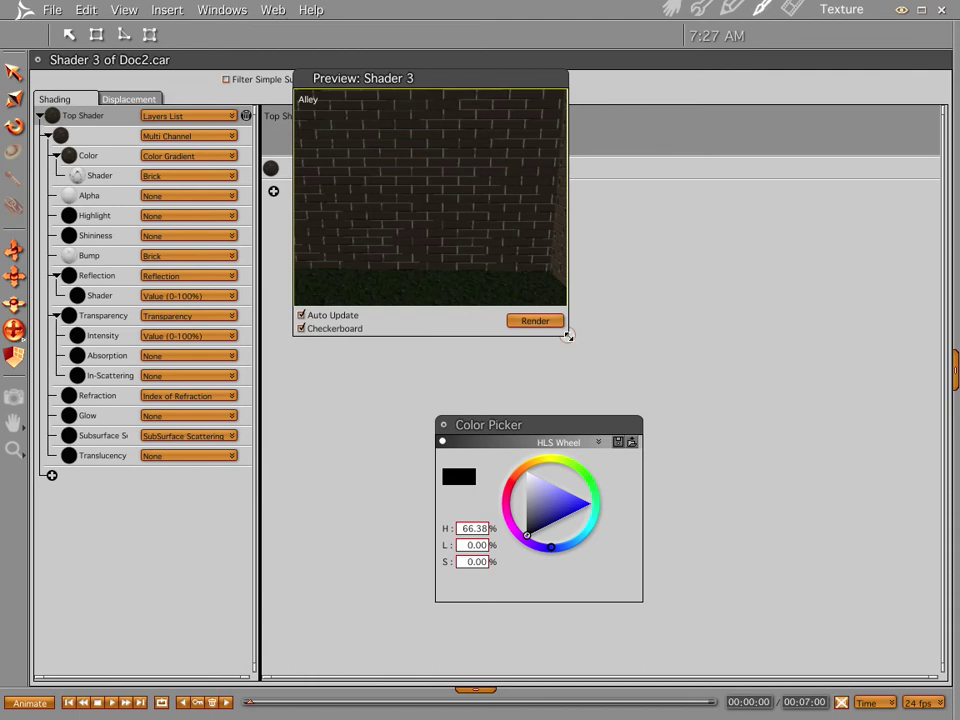
pyautogui.moveTo(567, 336); pyautogui.dragTo(957, 716)
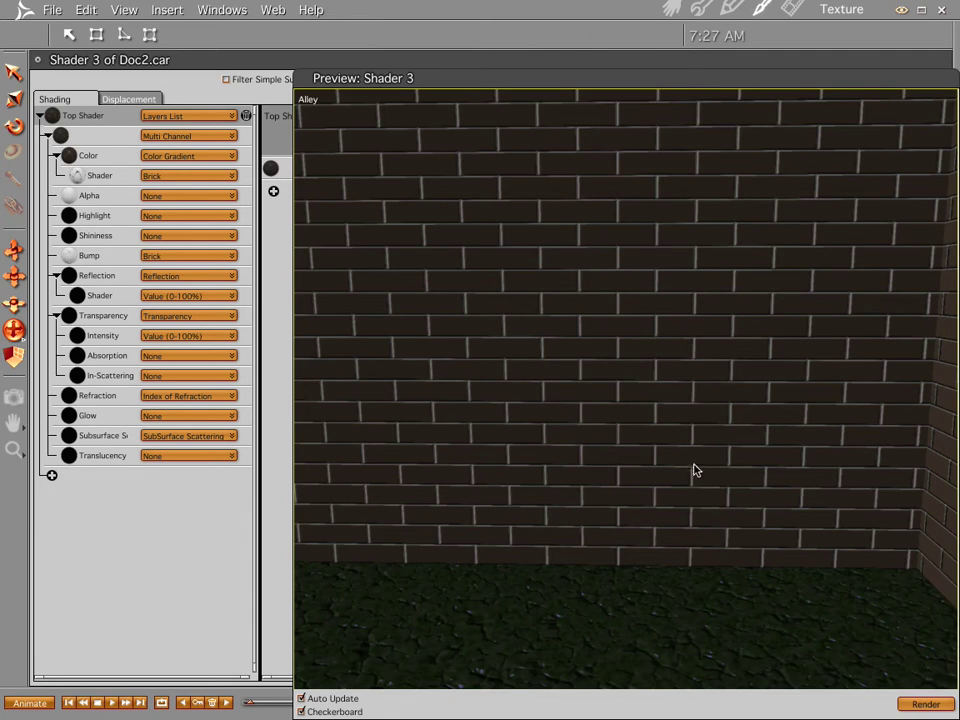
pyautogui.moveTo(688, 414); pyautogui.dragTo(688, 414)
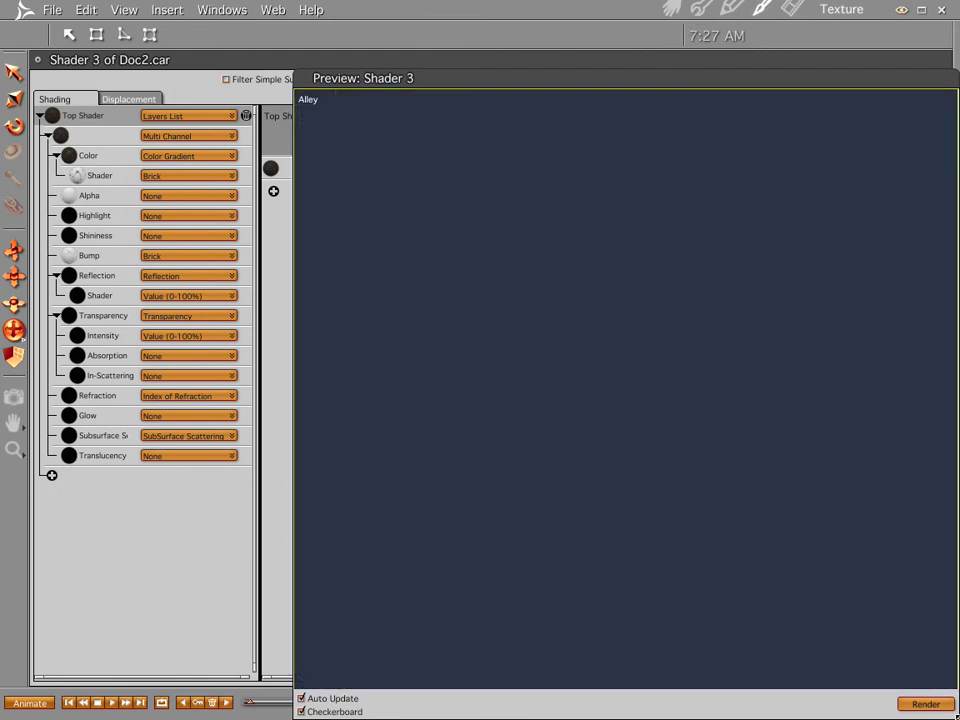
pyautogui.moveTo(955, 715); pyautogui.dragTo(561, 349)
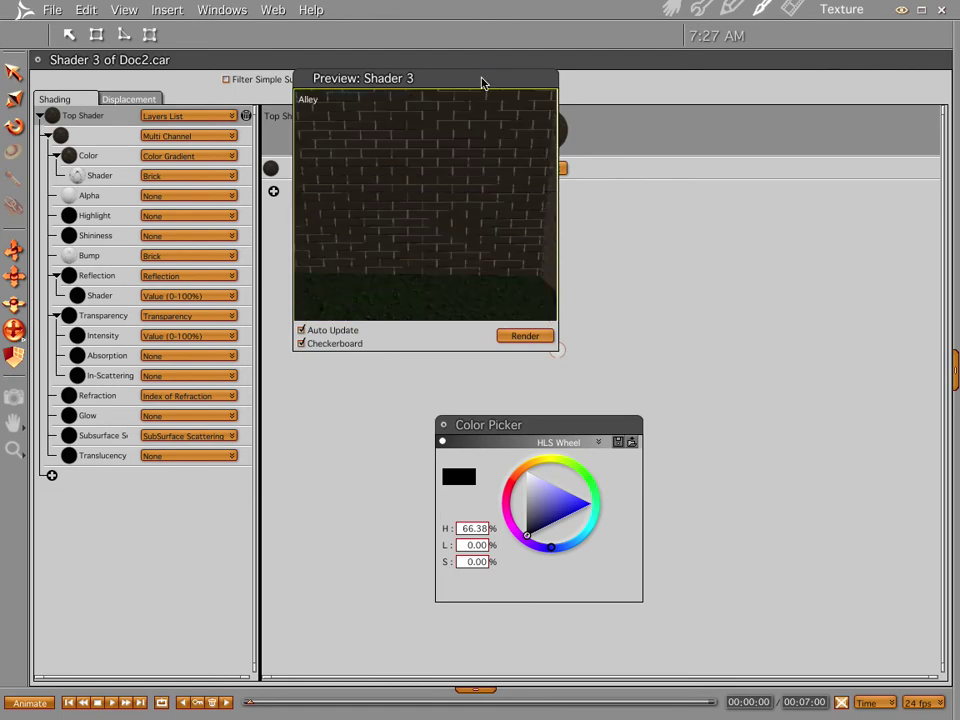
pyautogui.moveTo(481, 83); pyautogui.dragTo(764, 211)
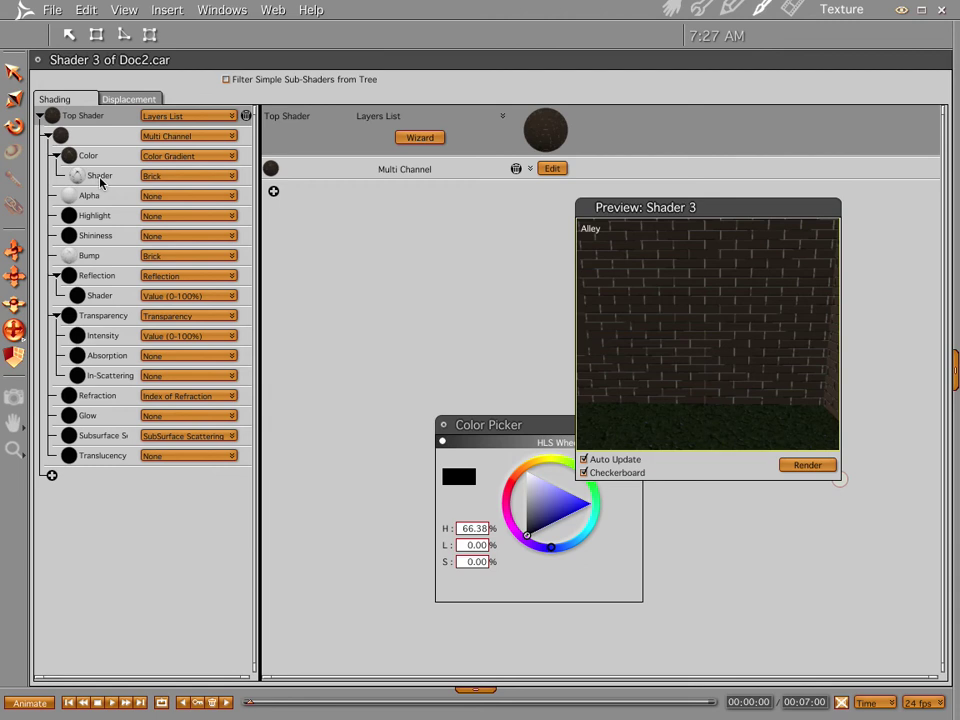
# Step: Check the Top Shader type list and Multi Channel channels, then bring up the add-layer menu
pyautogui.click(160, 118)
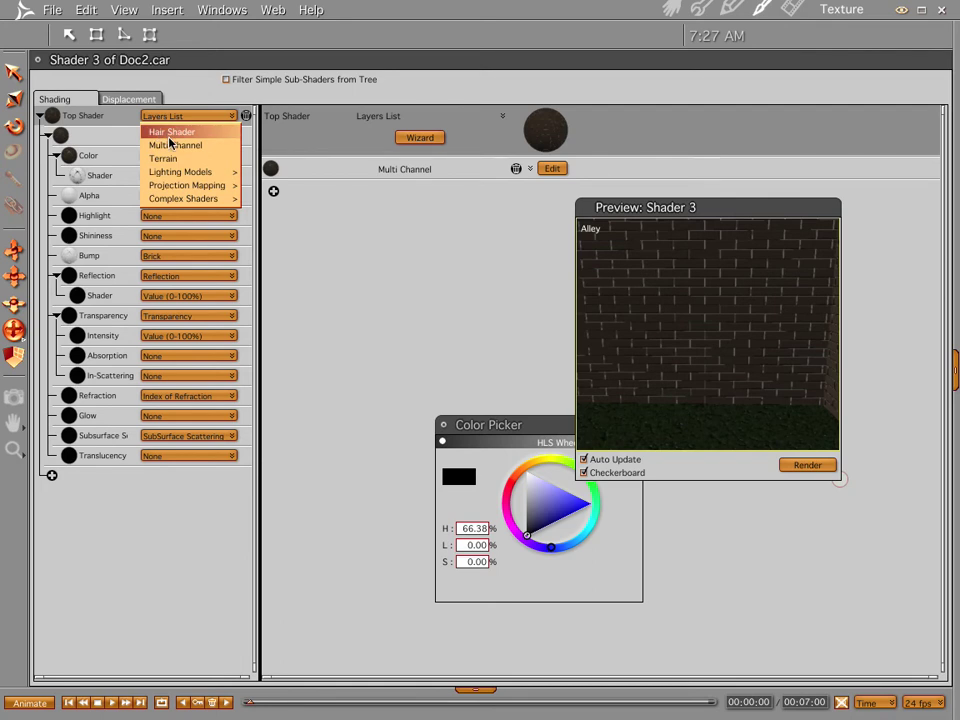
pyautogui.click(96, 116)
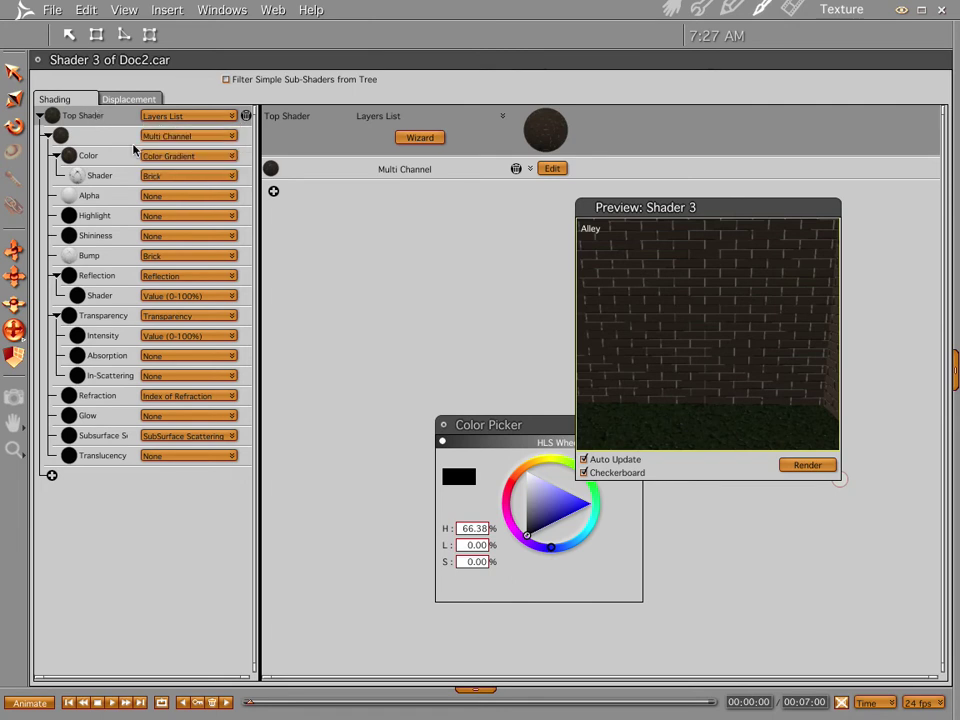
pyautogui.click(110, 136)
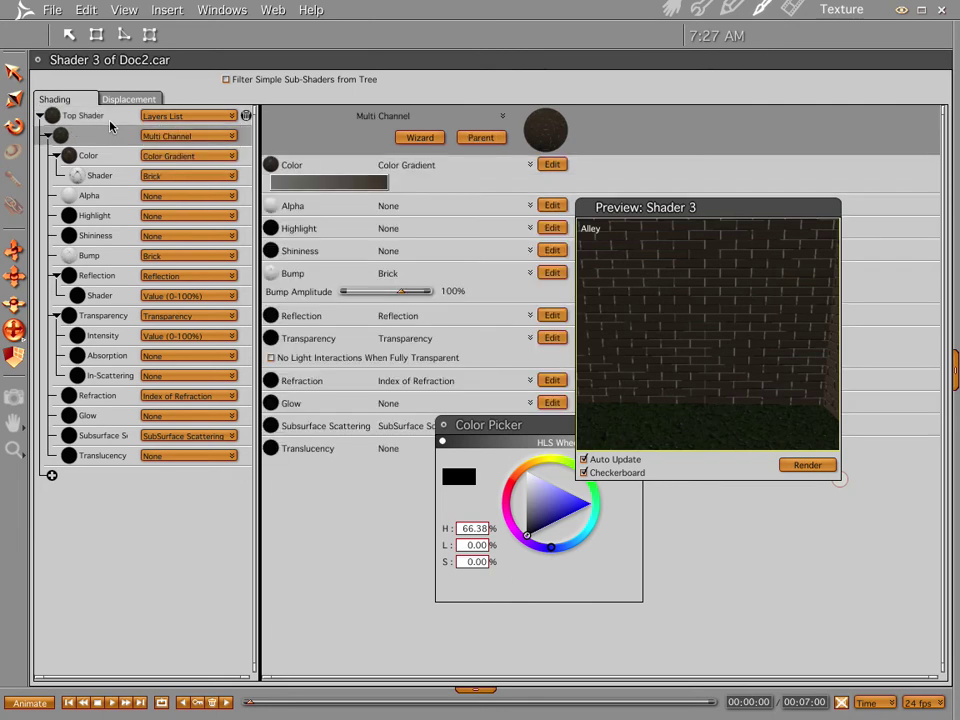
pyautogui.click(85, 116)
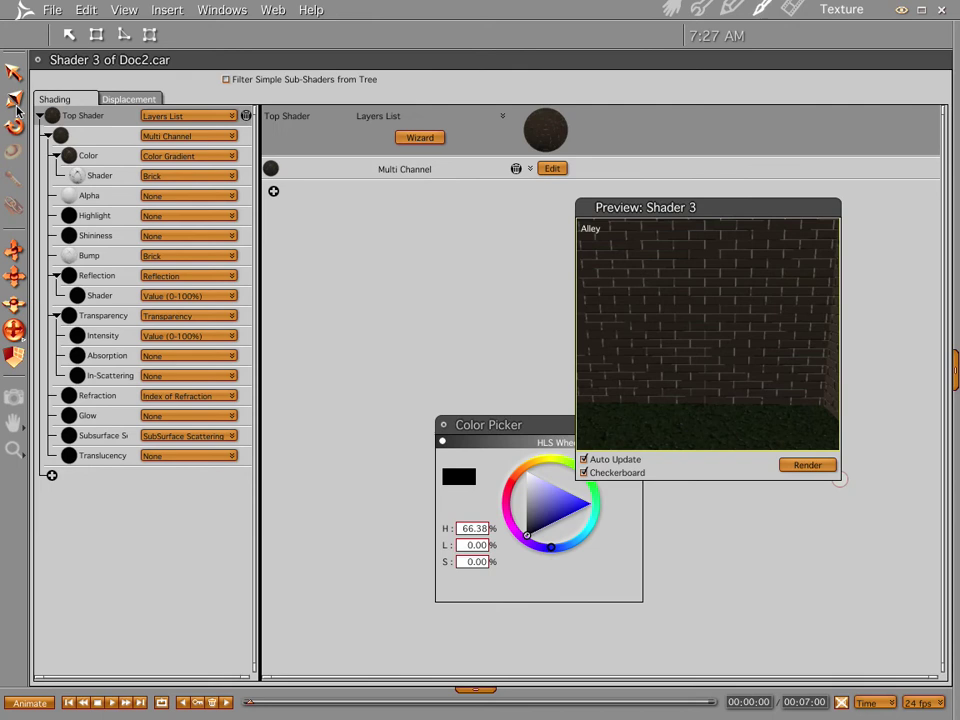
pyautogui.click(51, 477)
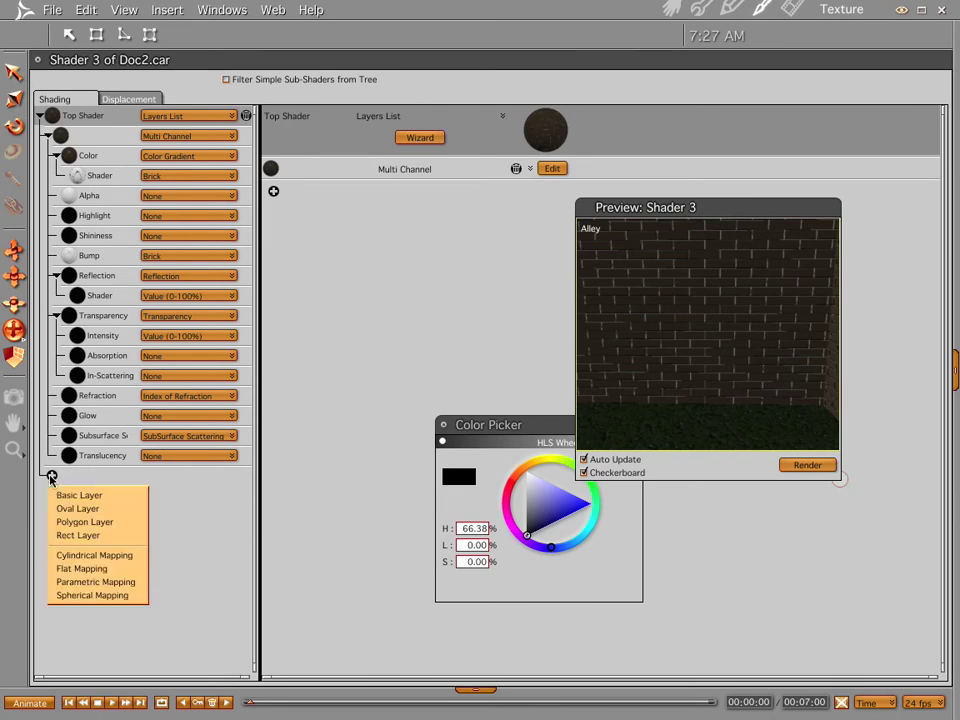
# Step: Add a Rect Layer to Shader 3 and create a new master shader, Shader 7, coloured pure red
pyautogui.click(82, 536)
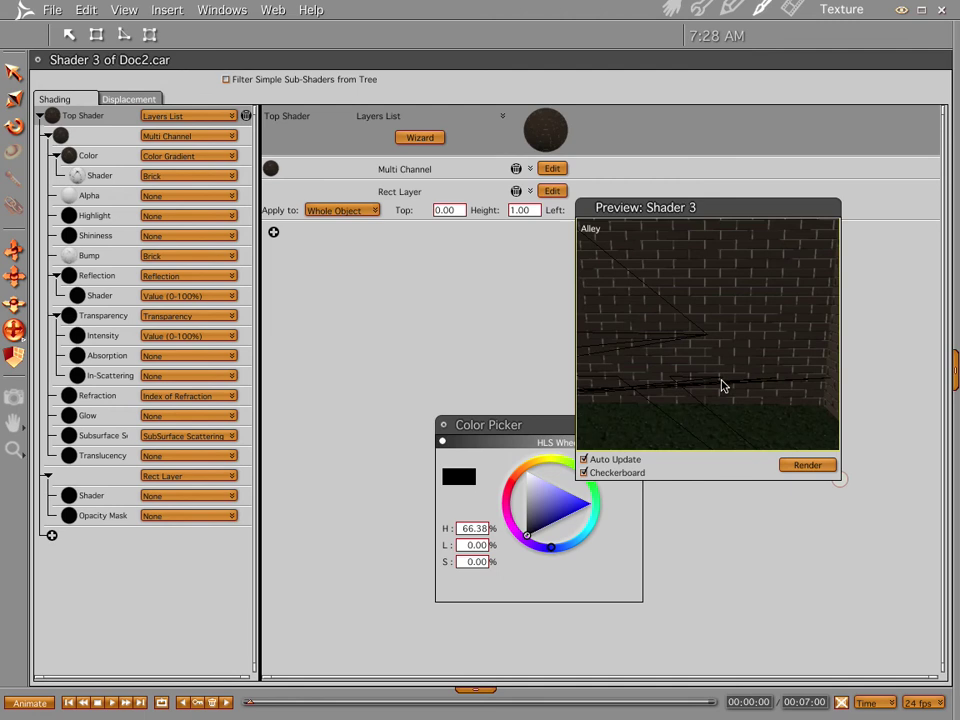
pyautogui.click(955, 372)
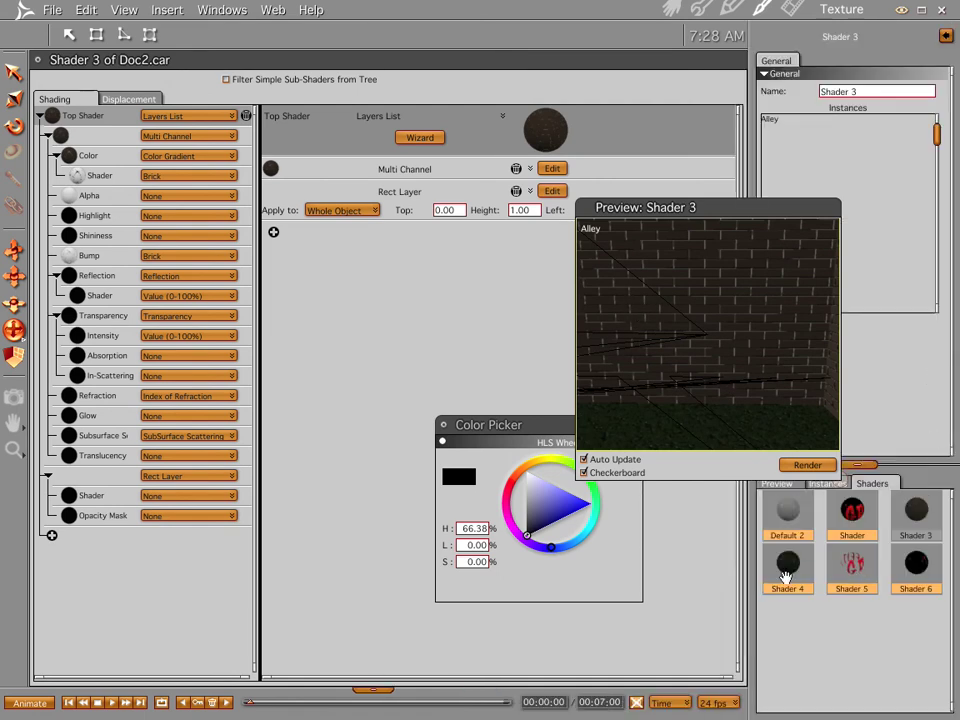
pyautogui.rightClick(842, 631)
pyautogui.click(868, 699)
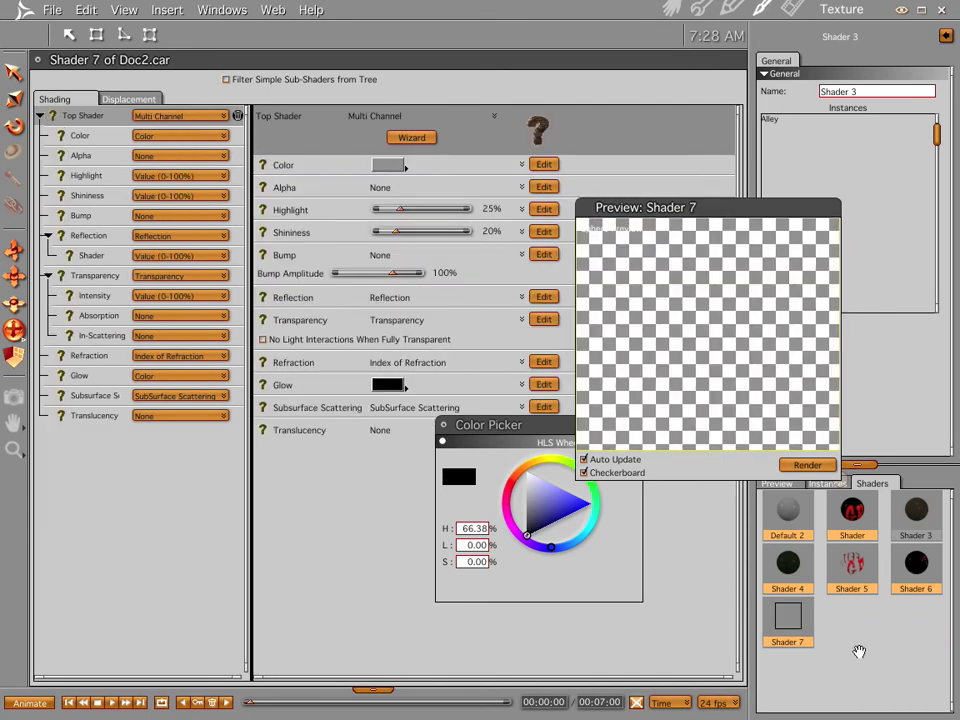
pyautogui.click(787, 618)
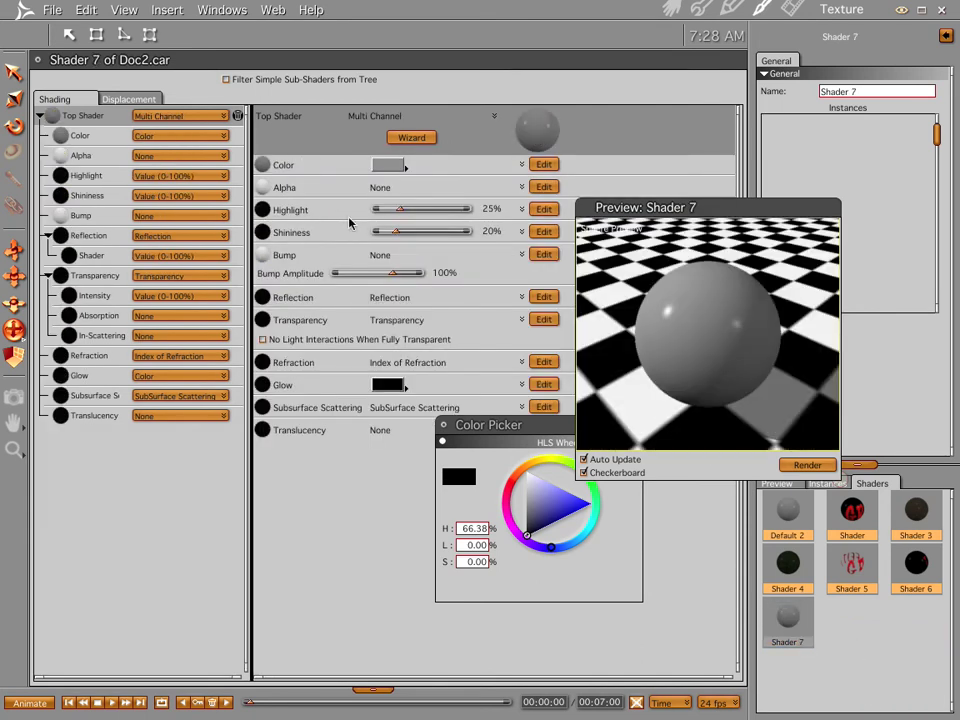
pyautogui.click(389, 164)
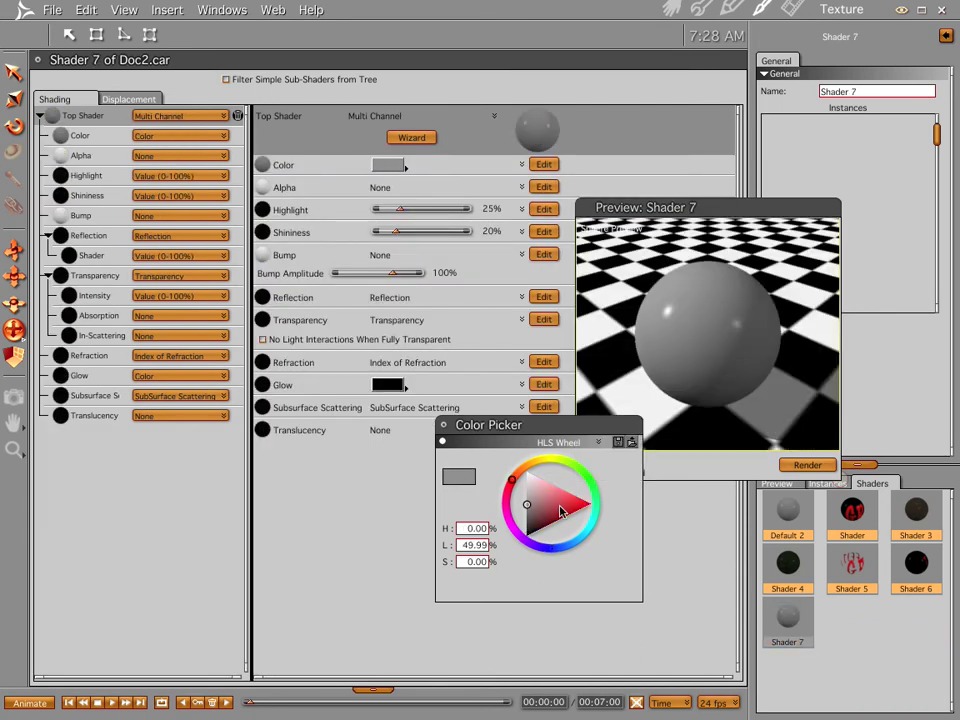
pyautogui.moveTo(560, 511); pyautogui.dragTo(596, 520)
# Step: Put the graffiti shader into Shader 3's Rect Layer and return to the 3D view
pyautogui.click(670, 9)
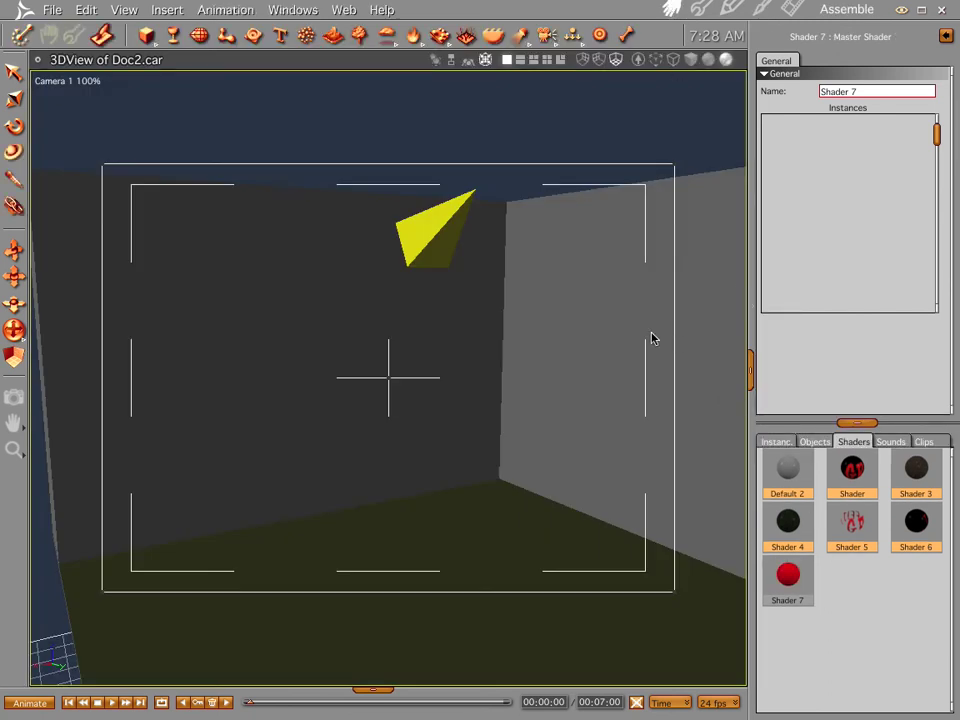
pyautogui.moveTo(847, 472); pyautogui.dragTo(840, 437)
pyautogui.doubleClick(916, 467)
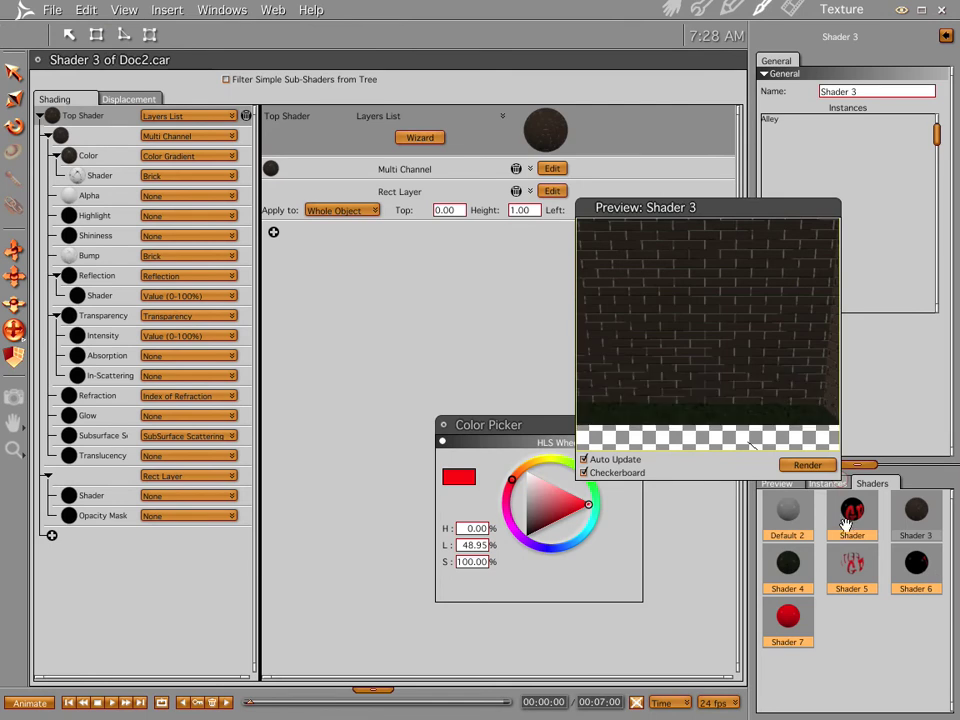
pyautogui.moveTo(852, 512); pyautogui.dragTo(707, 298)
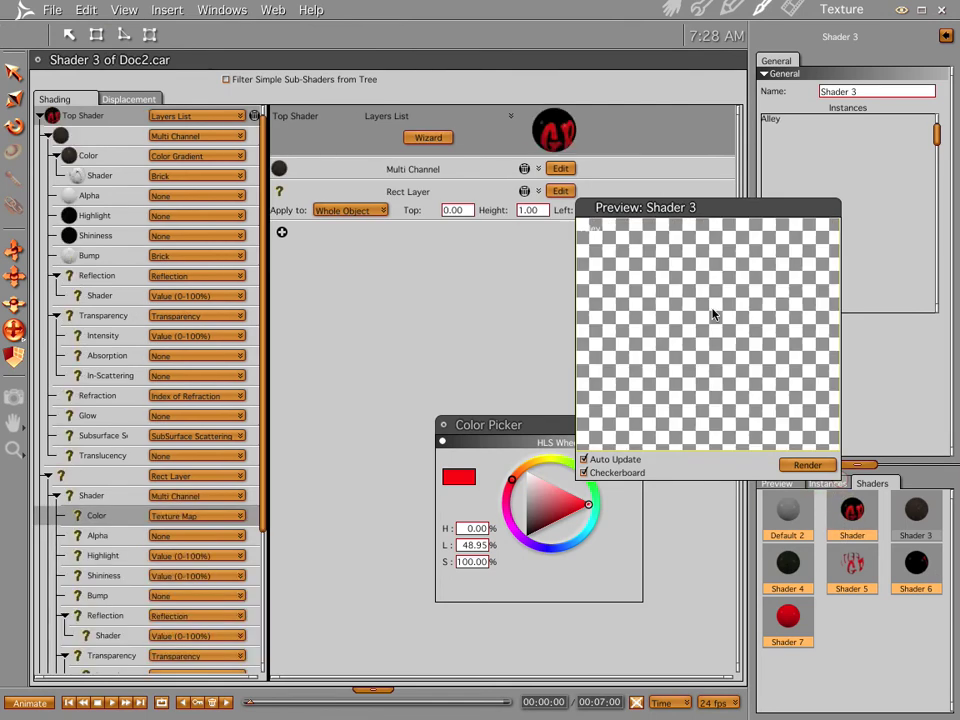
pyautogui.hotkey('ctrl', '1')
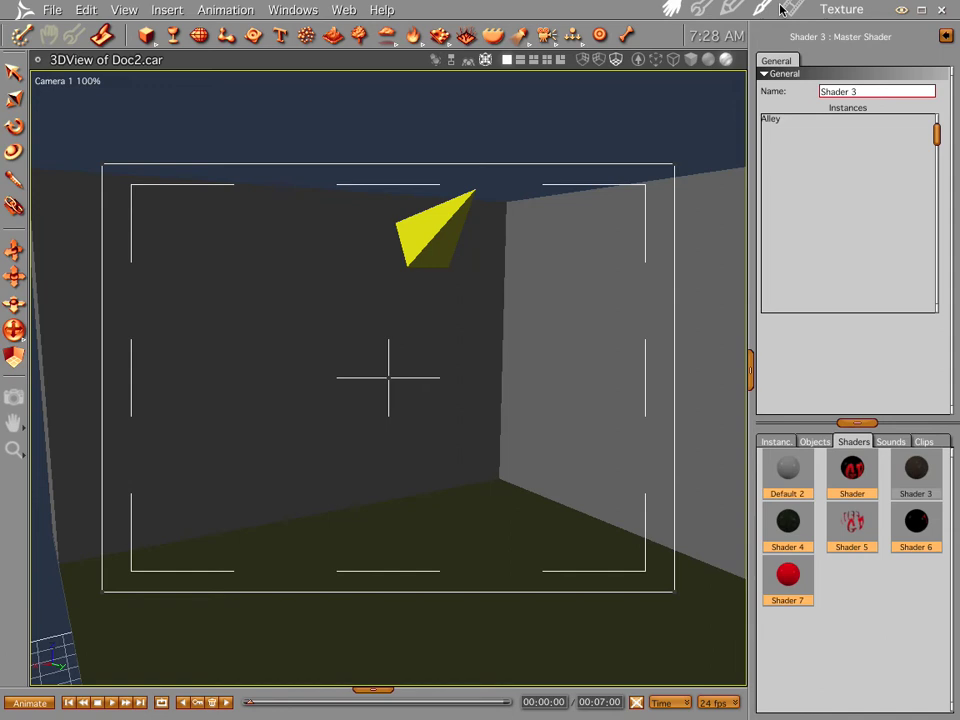
# Step: Render a test of the alley with AntiAliasing set to None, then return to Assemble
pyautogui.click(792, 9)
pyautogui.click(895, 220)
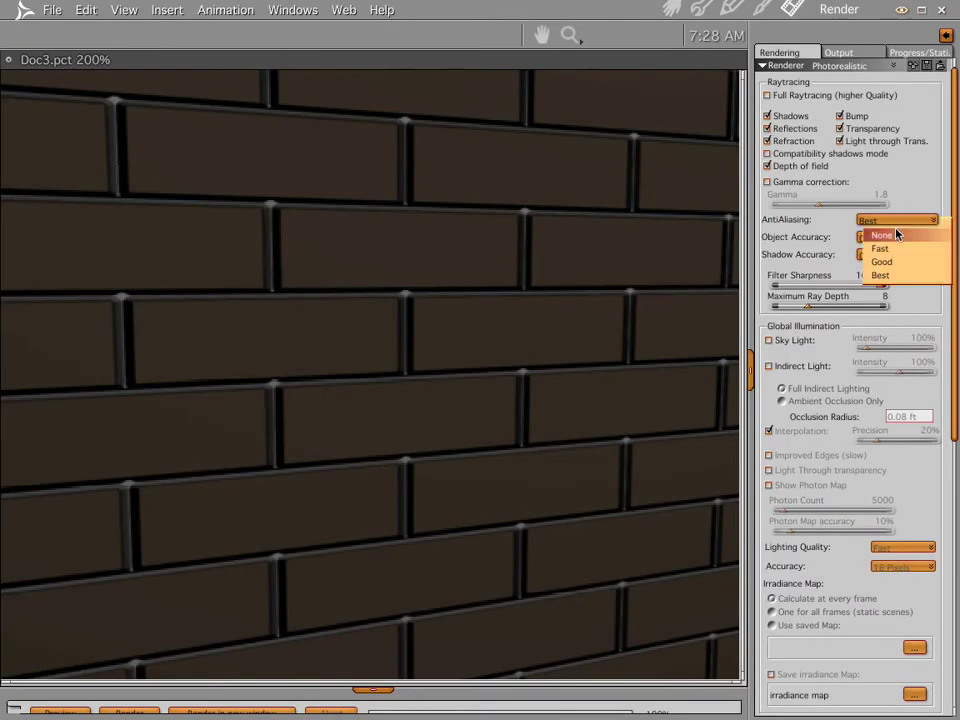
pyautogui.click(881, 235)
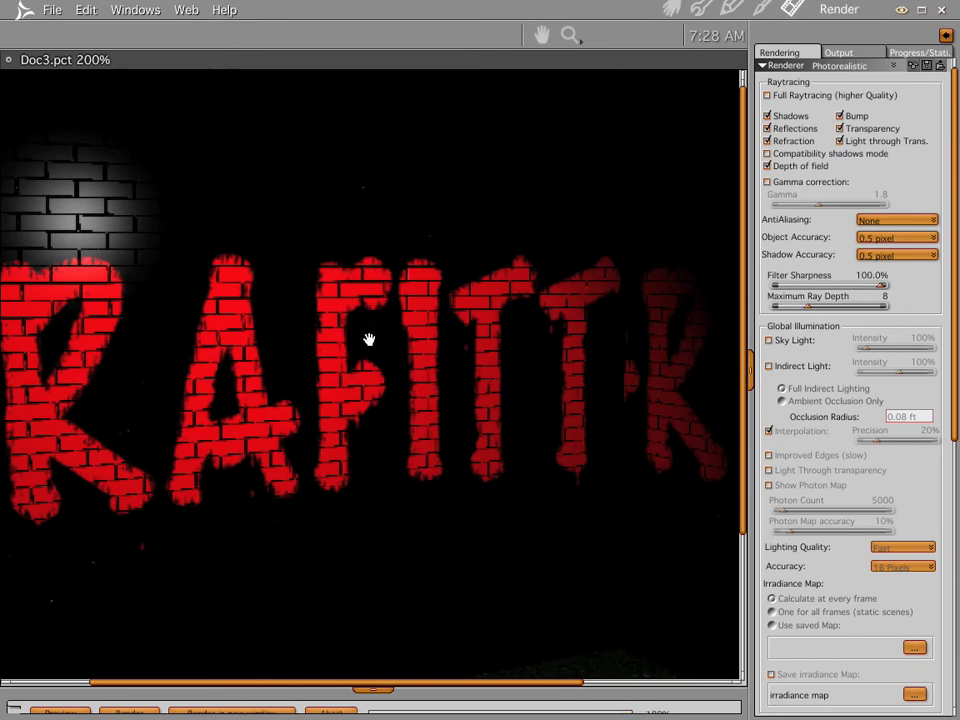
pyautogui.click(673, 10)
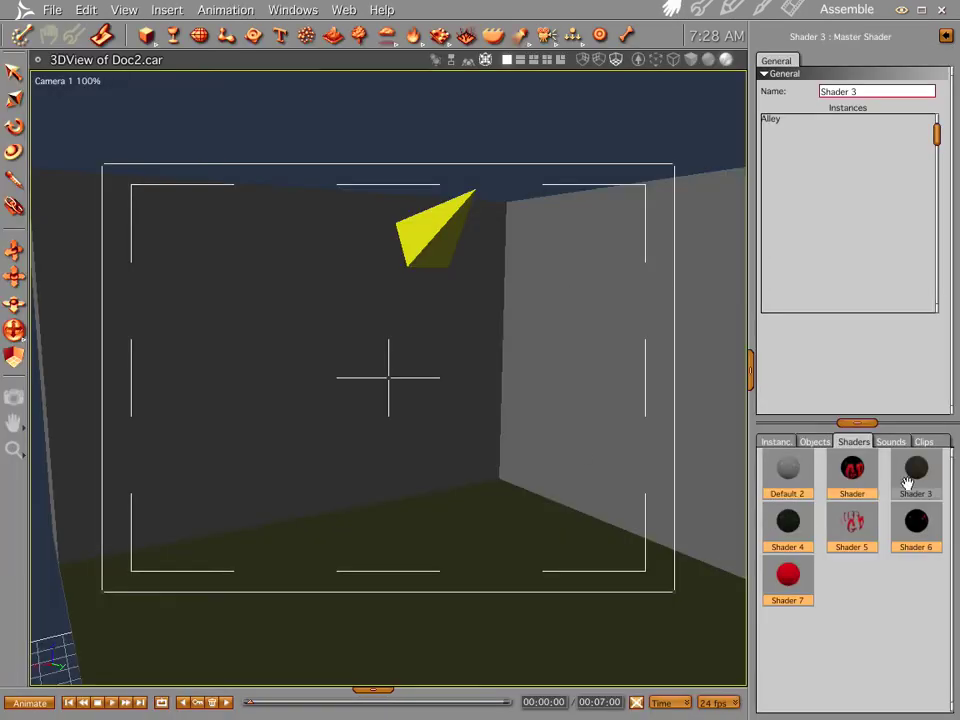
# Step: Delete Shader 3's full-object Rect Layer and draw a new rectangle layer on the upper wall
pyautogui.doubleClick(908, 484)
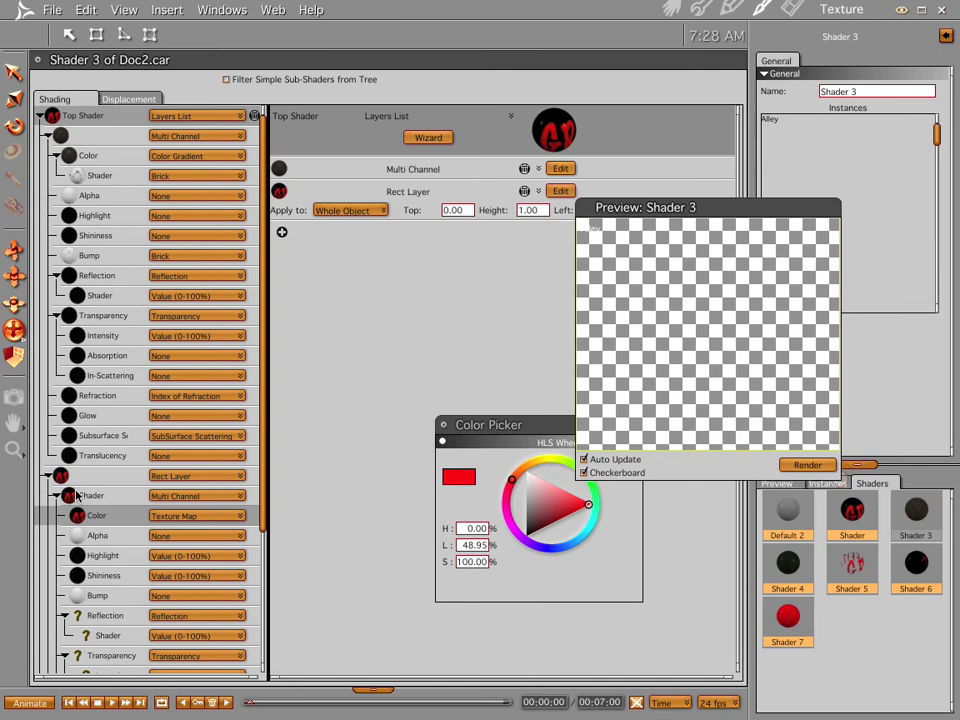
pyautogui.click(90, 480)
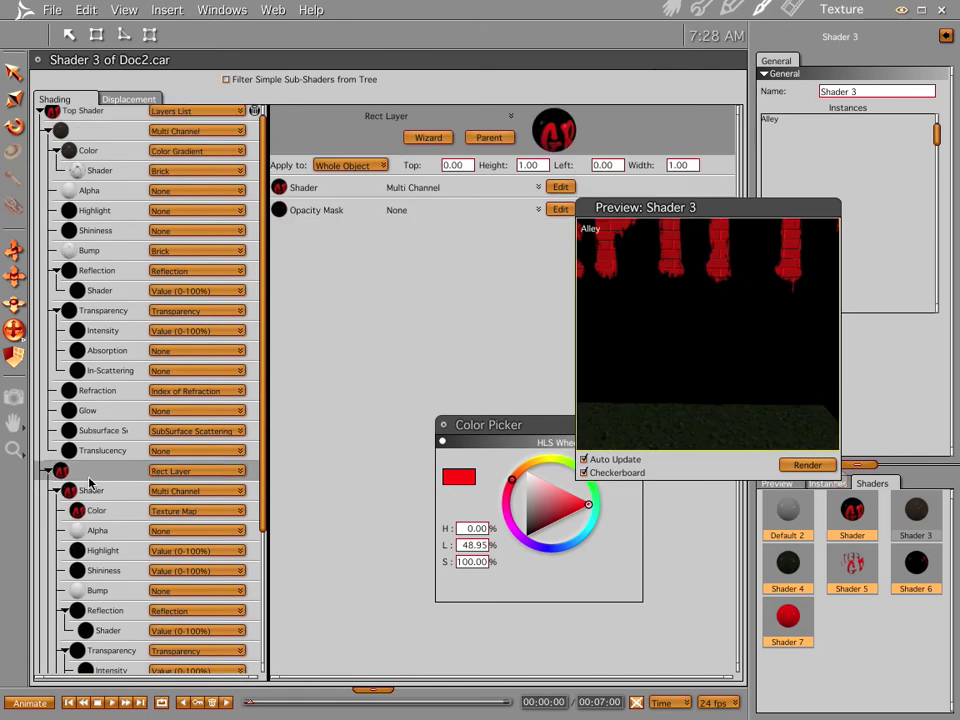
pyautogui.press('Delete')
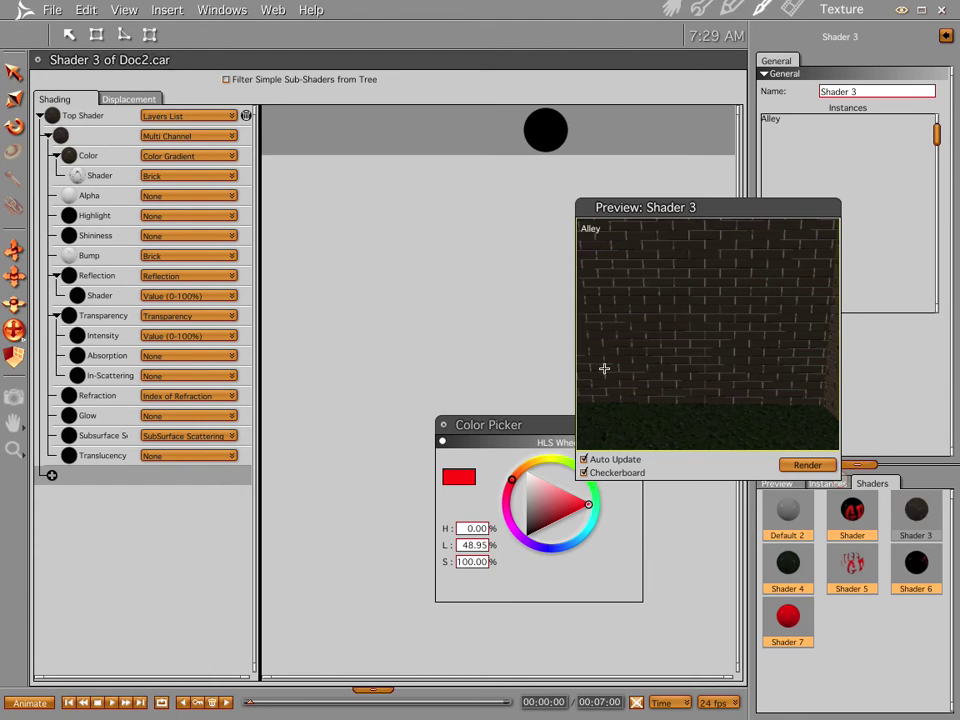
pyautogui.moveTo(620, 267); pyautogui.dragTo(787, 353)
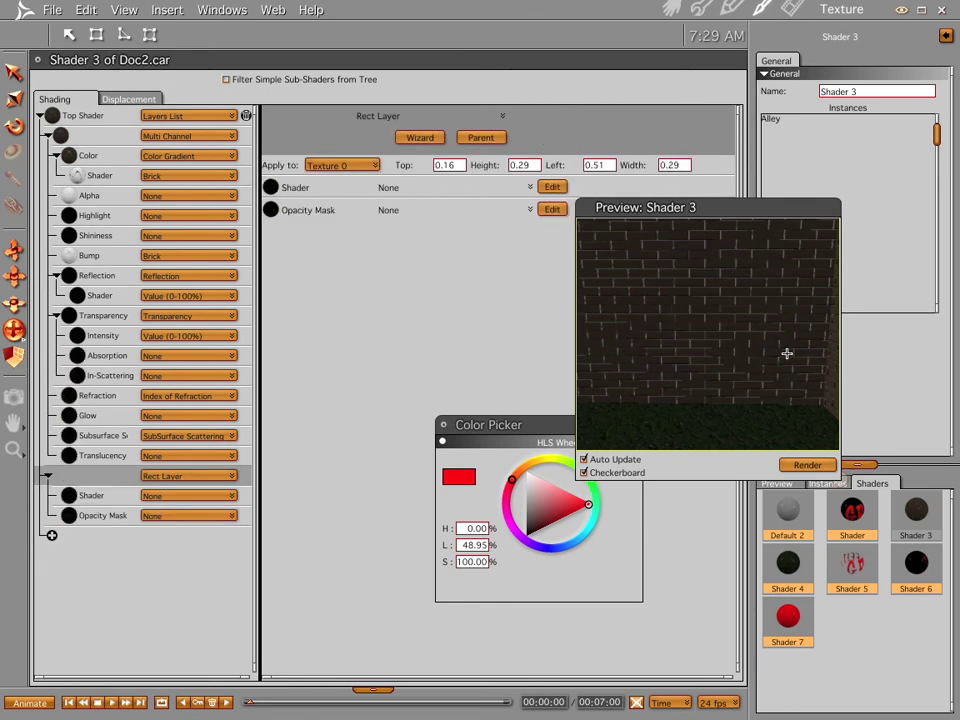
pyautogui.click(849, 511)
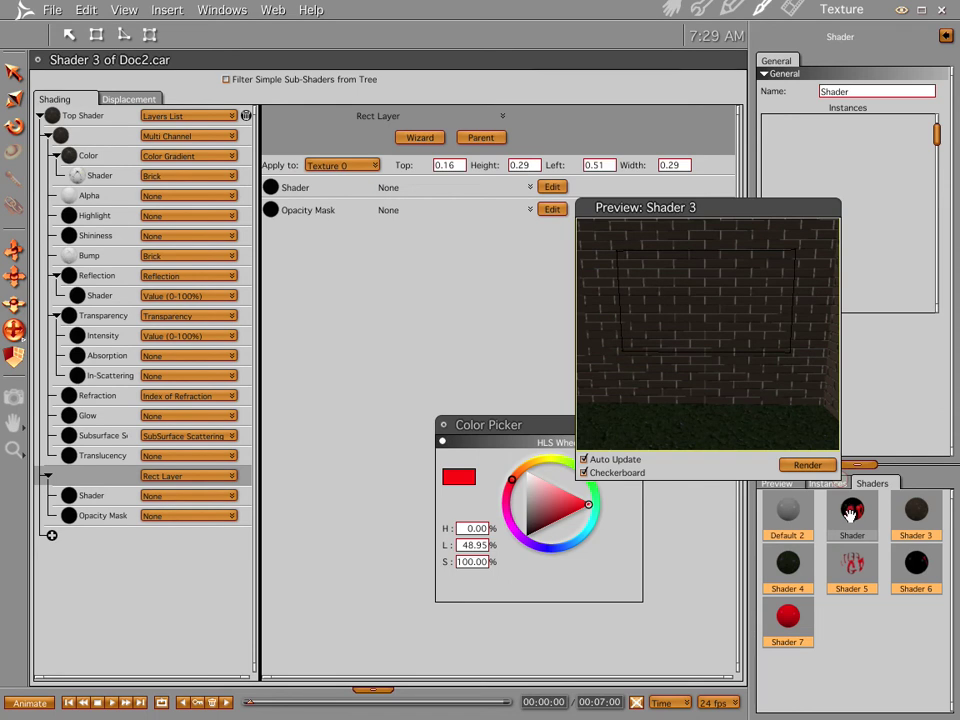
# Step: Drop the graffiti shader into the new rectangle, adjust the camera, and run a test render
pyautogui.moveTo(851, 513); pyautogui.dragTo(696, 297)
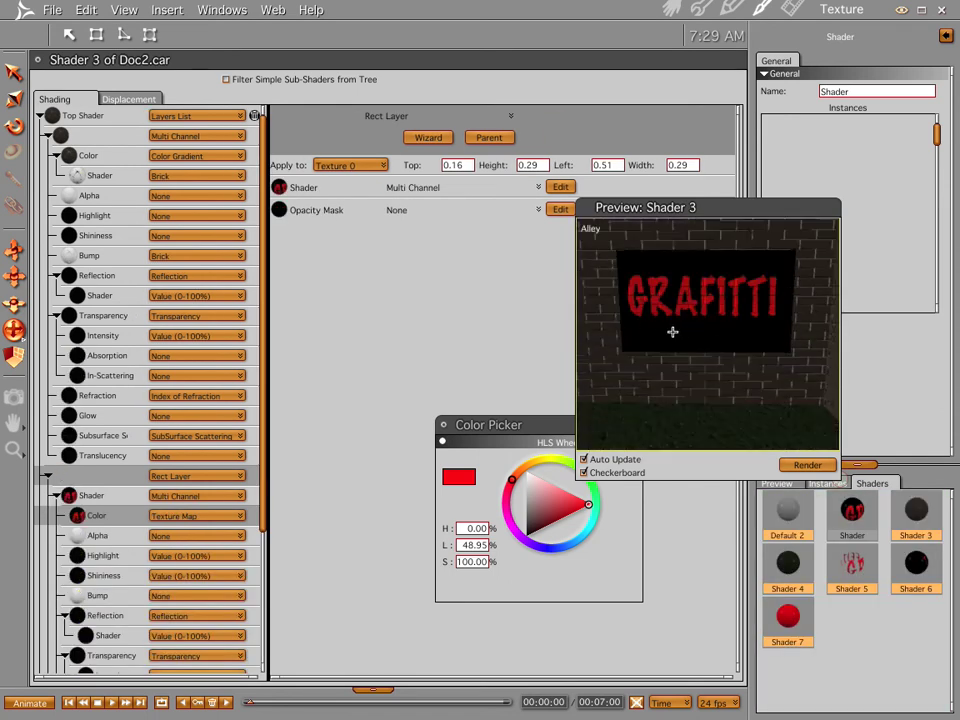
pyautogui.click(672, 9)
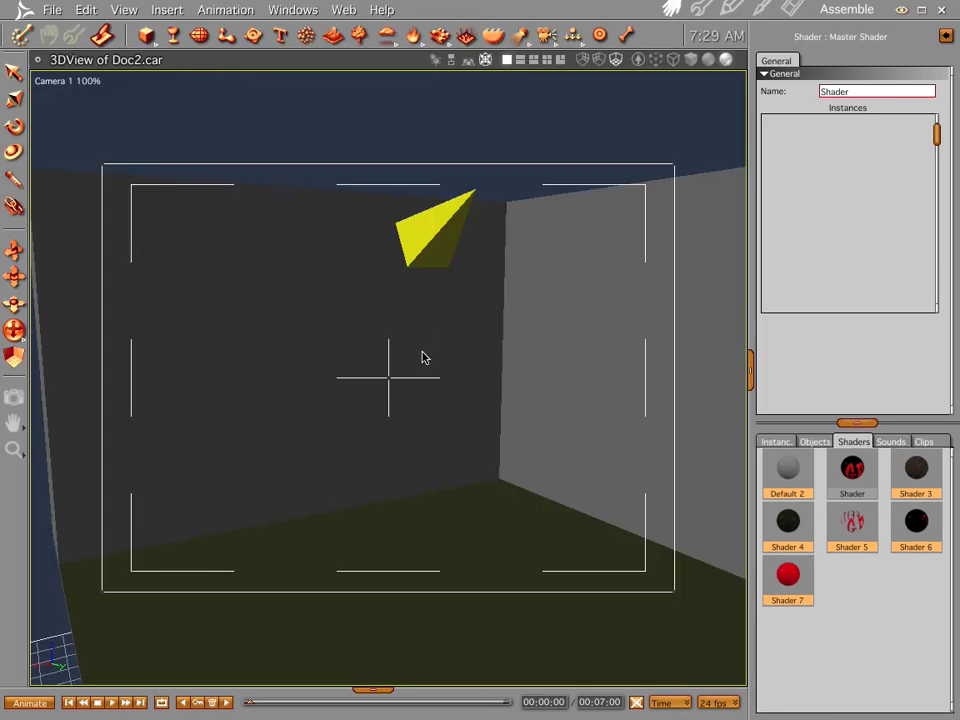
pyautogui.moveTo(418, 420); pyautogui.dragTo(403, 407)
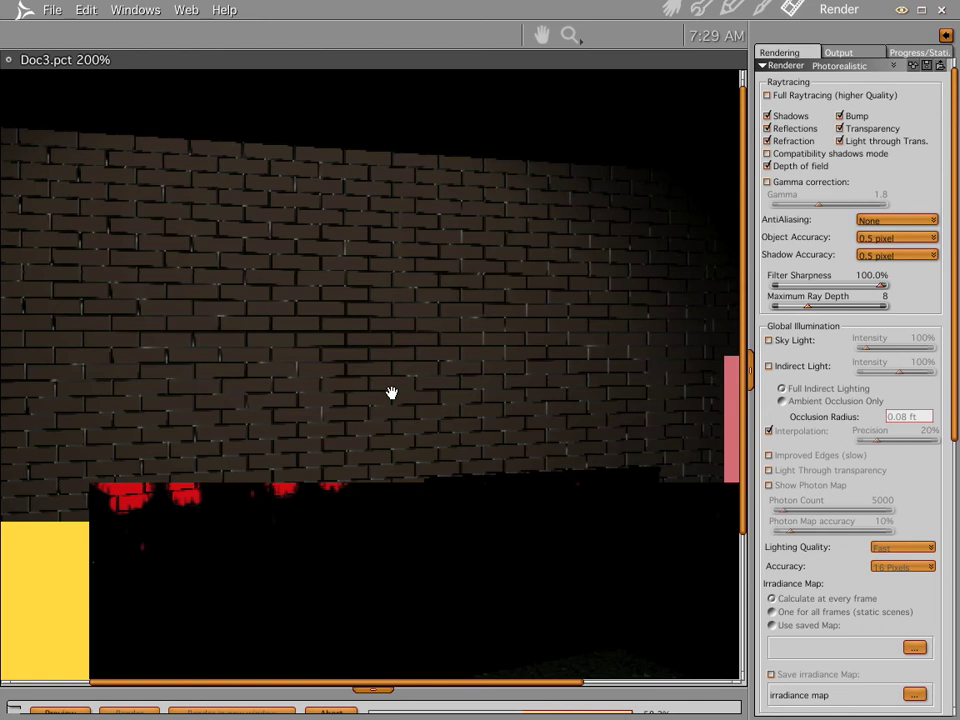
pyautogui.click(672, 7)
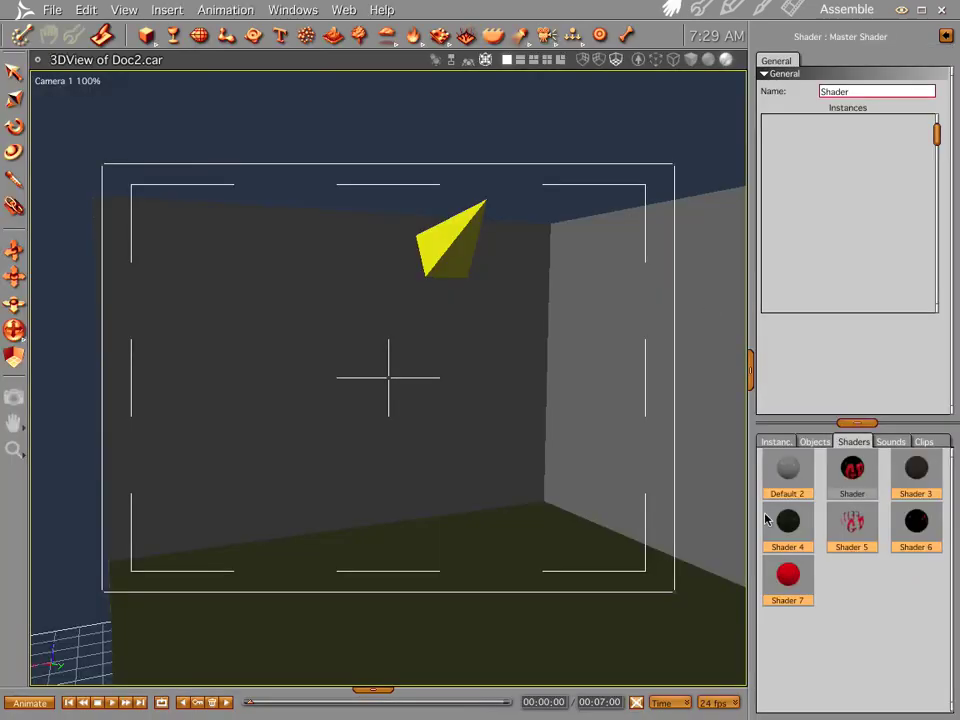
# Step: Drag Shader 3's graffiti rectangle to Top 0.25 and Left 0.38
pyautogui.doubleClick(918, 470)
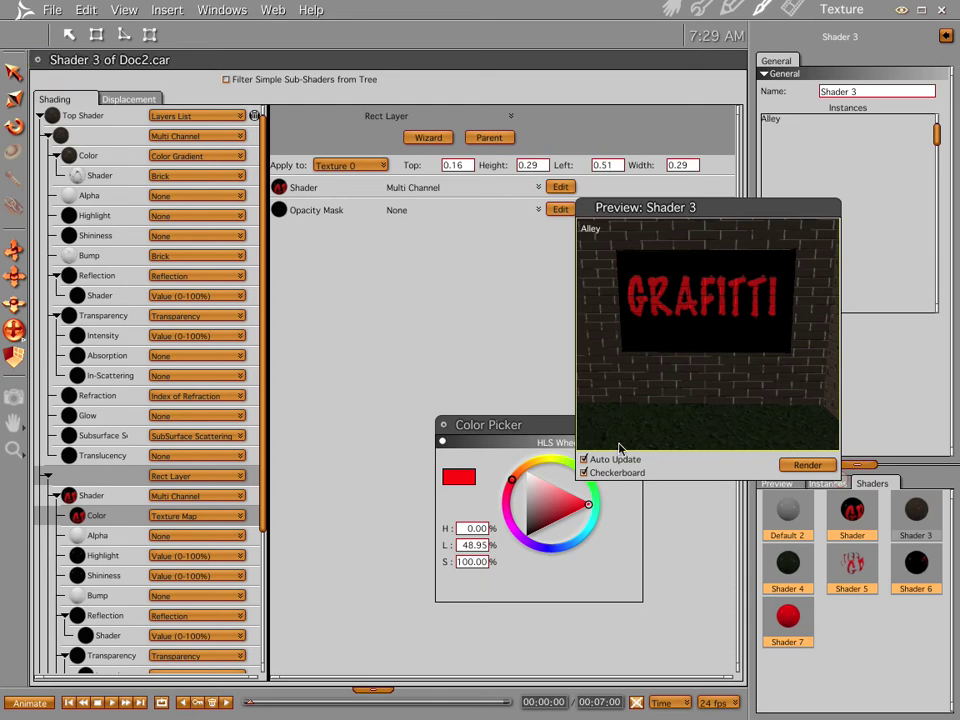
pyautogui.moveTo(740, 325); pyautogui.dragTo(699, 321)
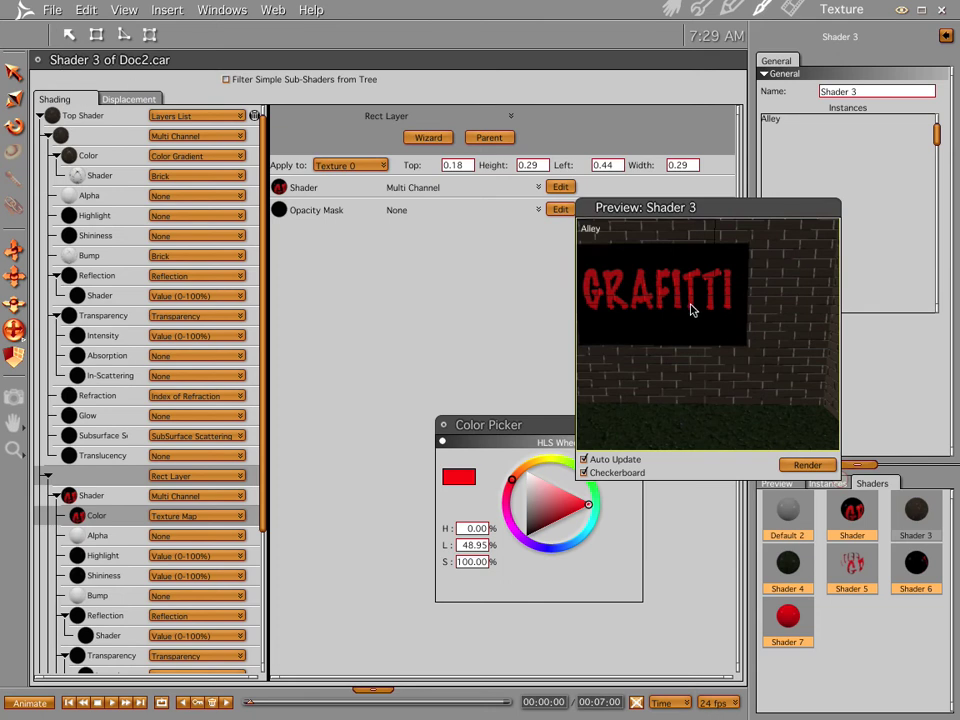
pyautogui.moveTo(692, 309); pyautogui.dragTo(714, 322)
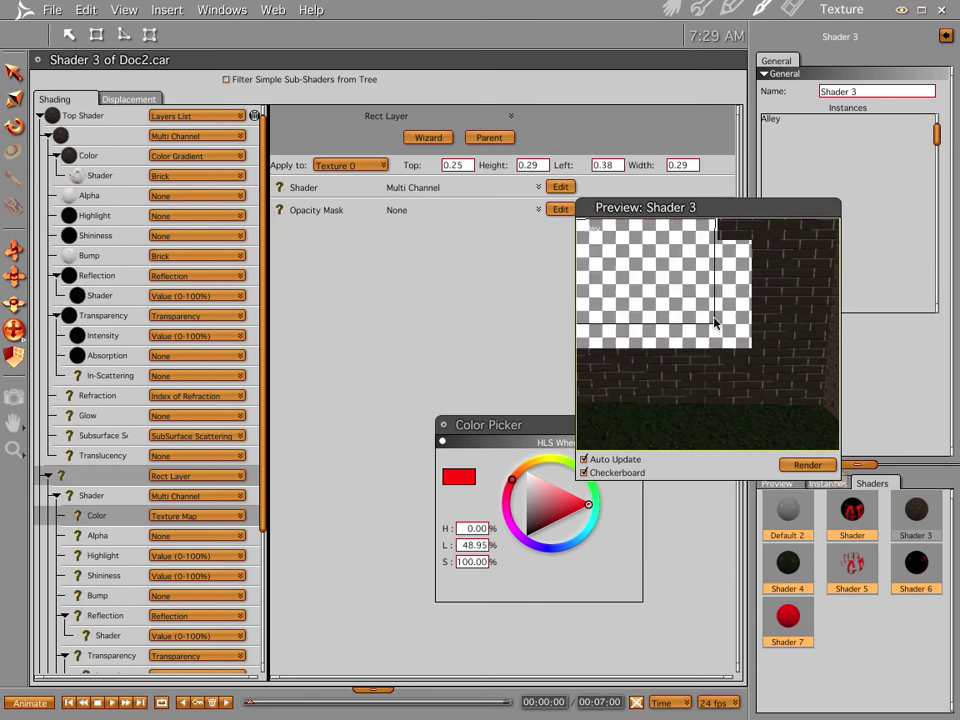
# Step: Render the alley again with the moved graffiti panel and return to the 3D view
pyautogui.click(673, 12)
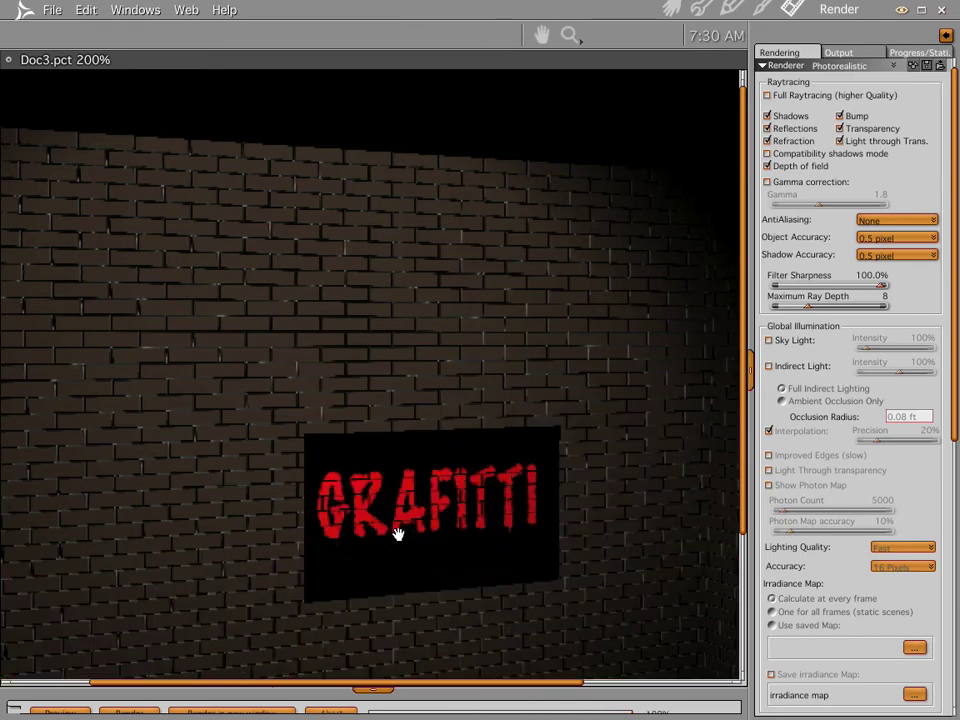
pyautogui.click(670, 7)
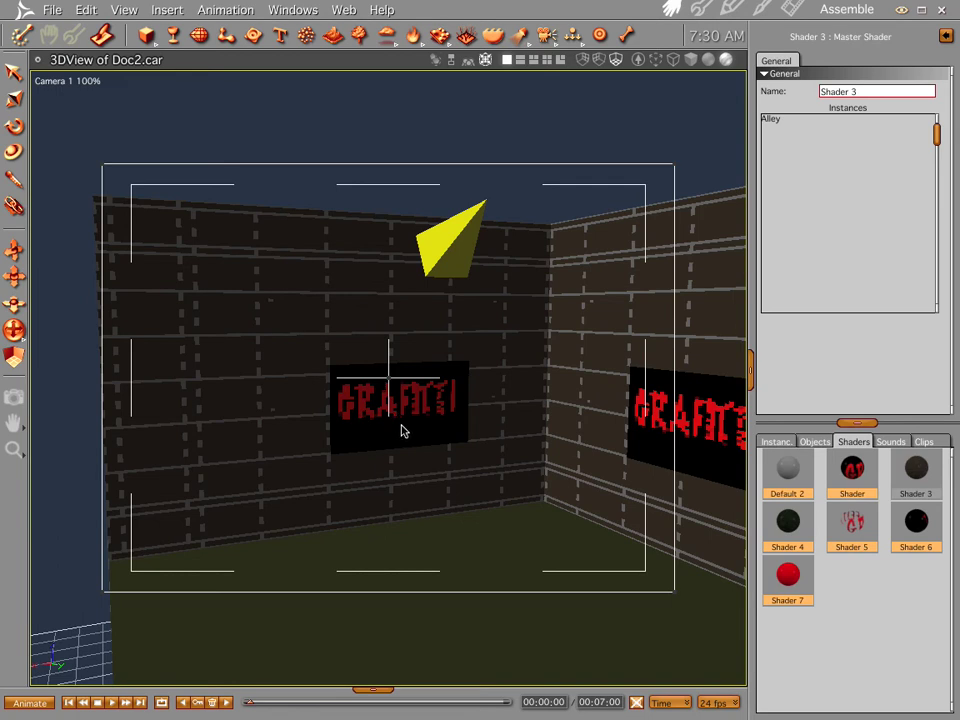
# Step: Dolly and orbit the camera to view the whole alley with graffiti on both walls
pyautogui.moveTo(557, 421); pyautogui.dragTo(552, 268)
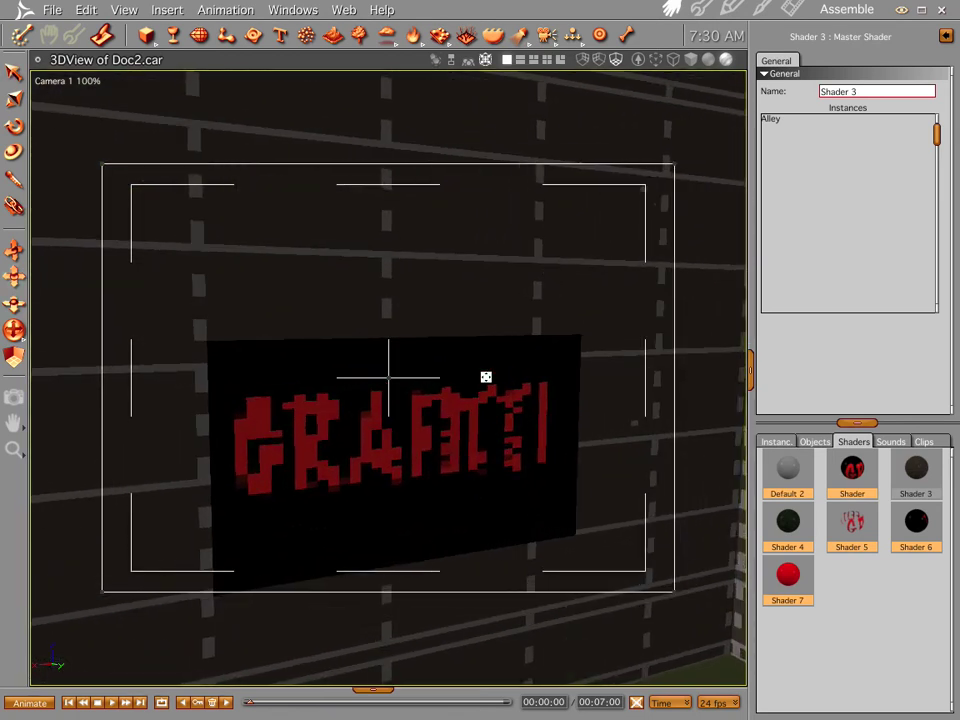
pyautogui.moveTo(484, 377); pyautogui.dragTo(456, 549)
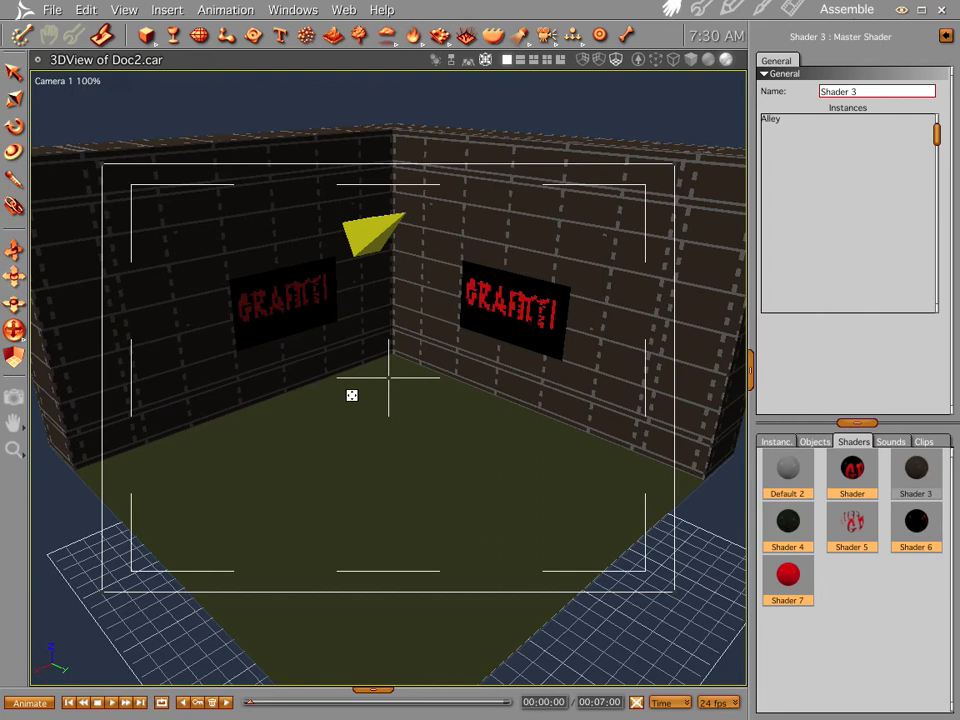
pyautogui.moveTo(351, 394); pyautogui.dragTo(396, 497)
pyautogui.moveTo(280, 412); pyautogui.dragTo(304, 336)
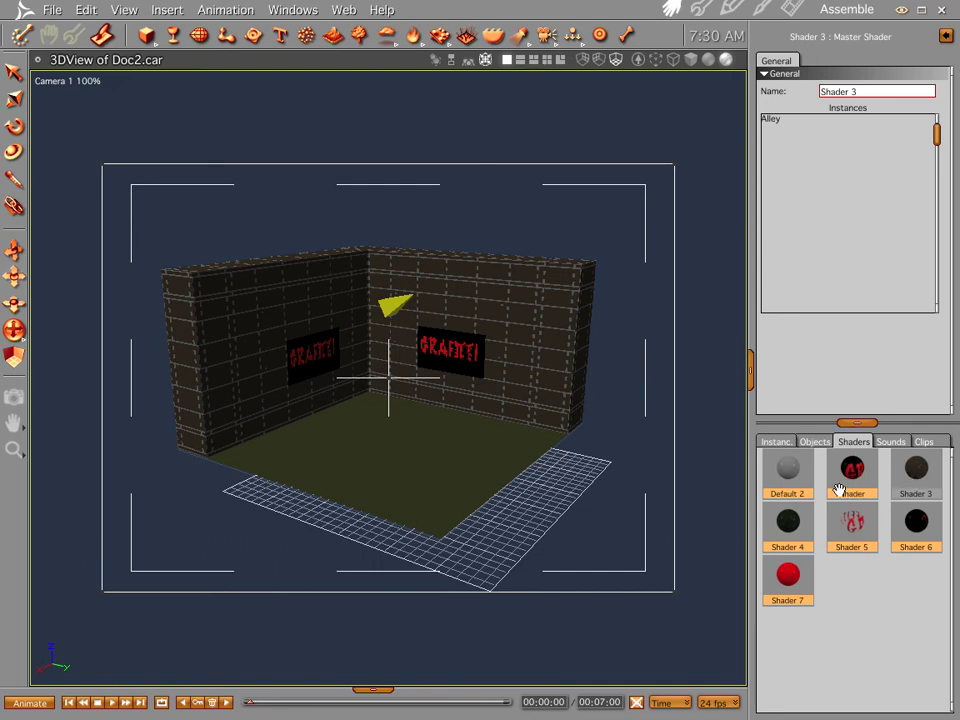
pyautogui.doubleClick(917, 470)
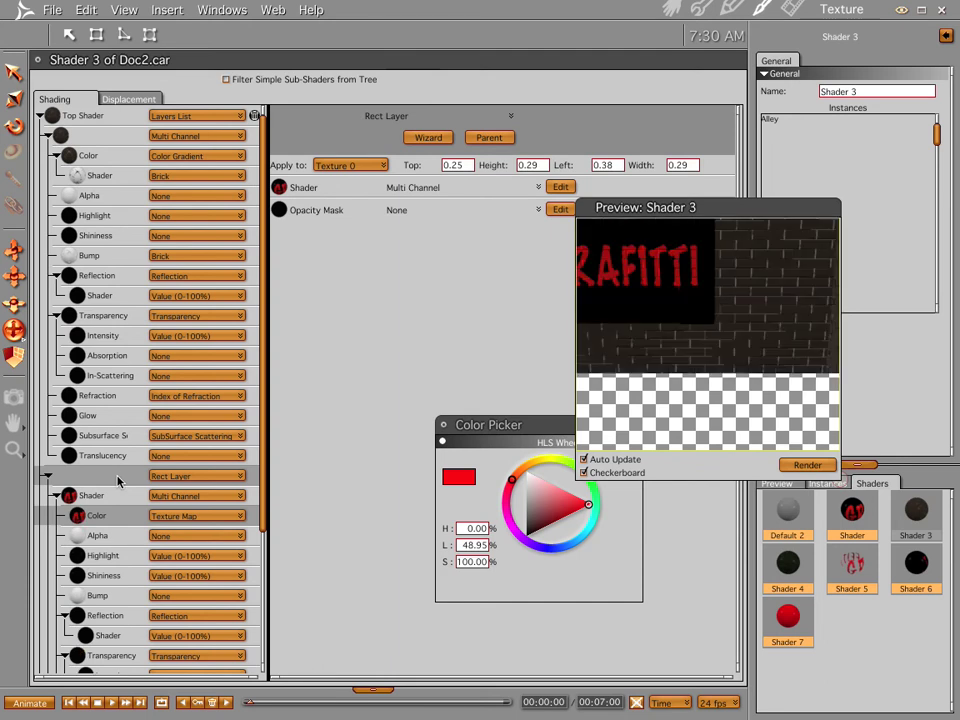
pyautogui.click(172, 477)
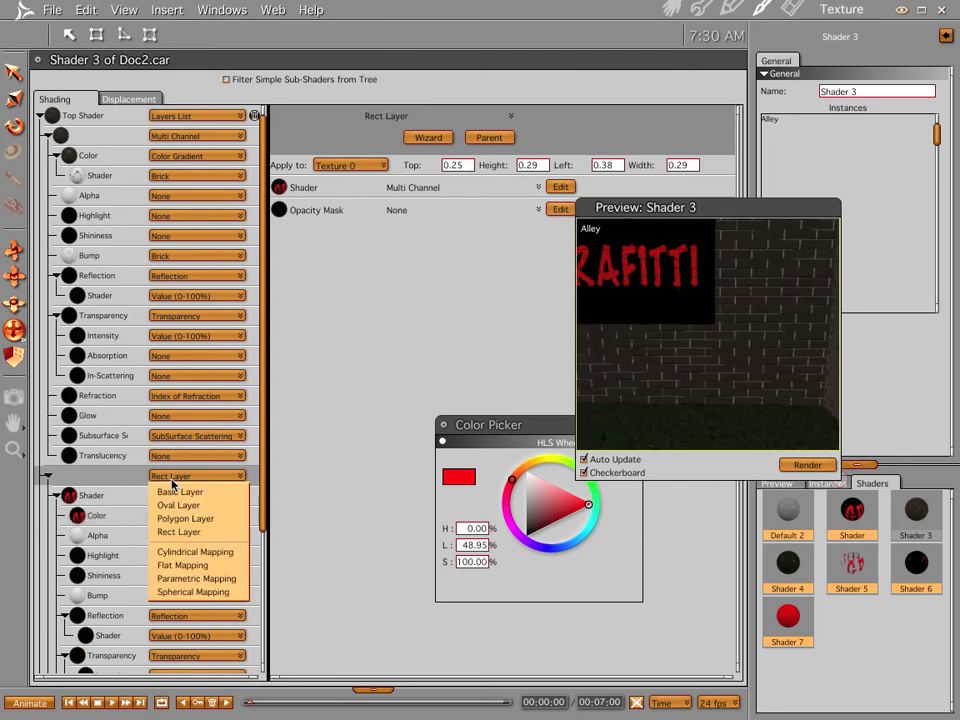
pyautogui.click(197, 567)
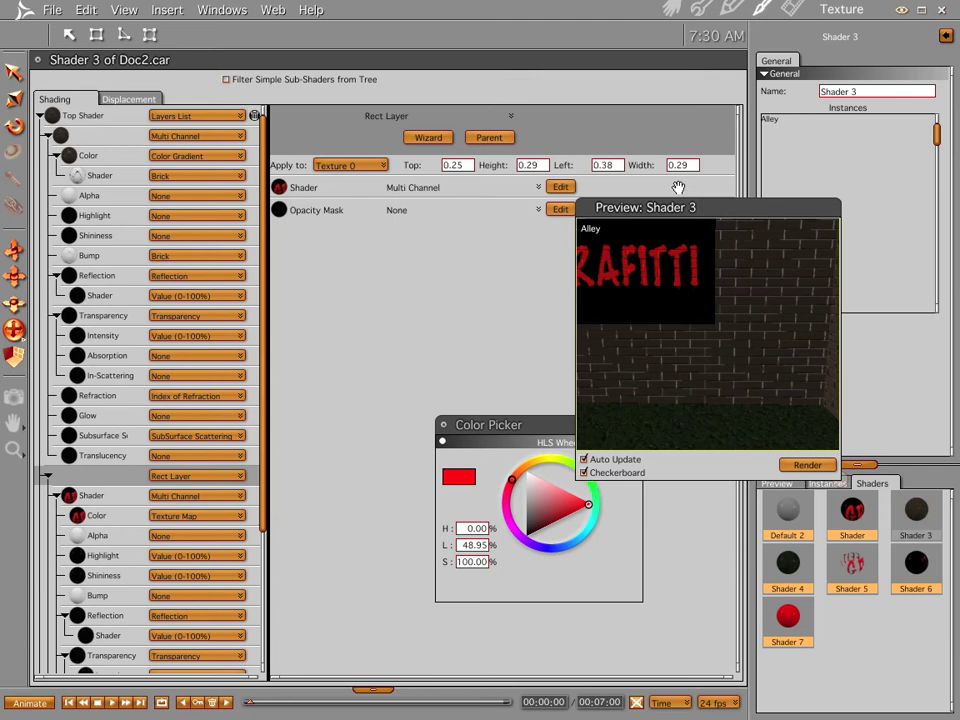
pyautogui.click(668, 12)
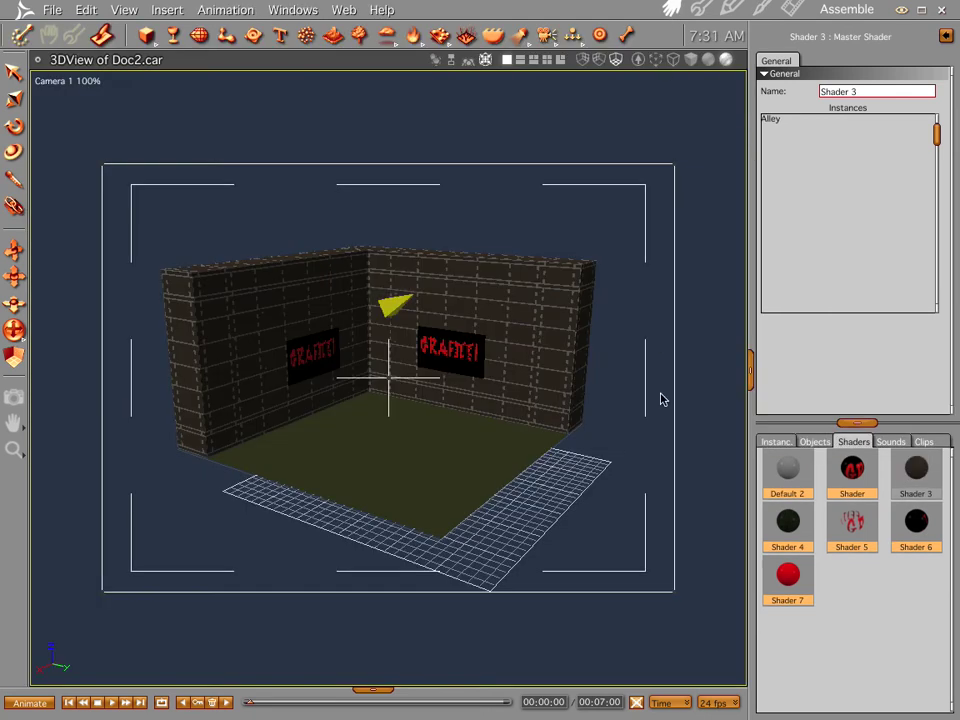
# Step: Give the alley's right wall face a new shading domain named 'wall' in the vertex modeler
pyautogui.doubleClick(515, 318)
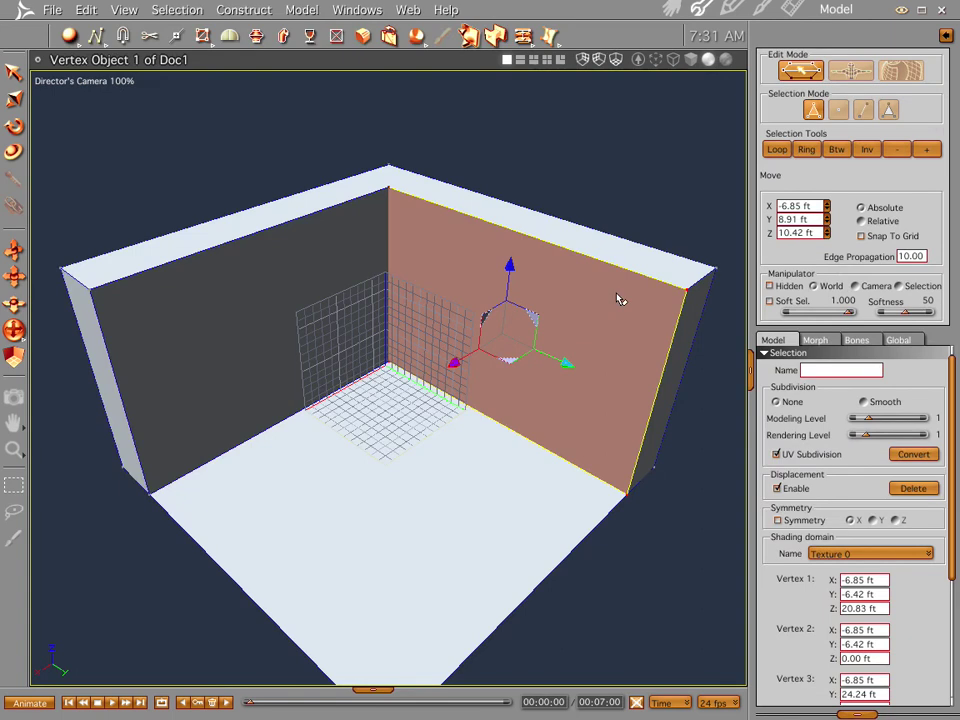
pyautogui.click(868, 554)
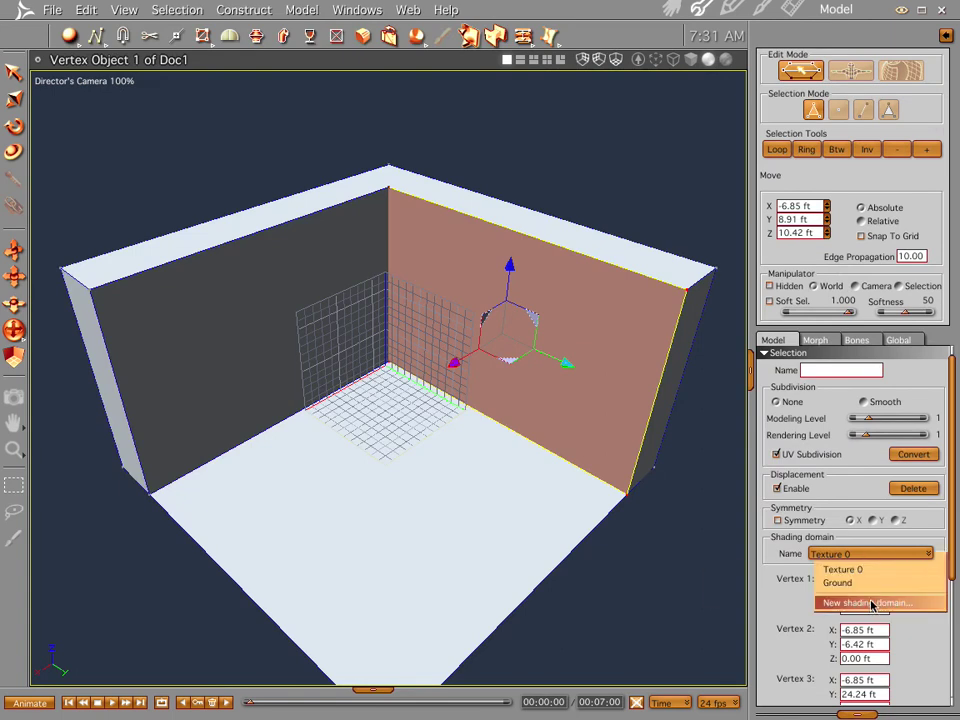
pyautogui.click(872, 602)
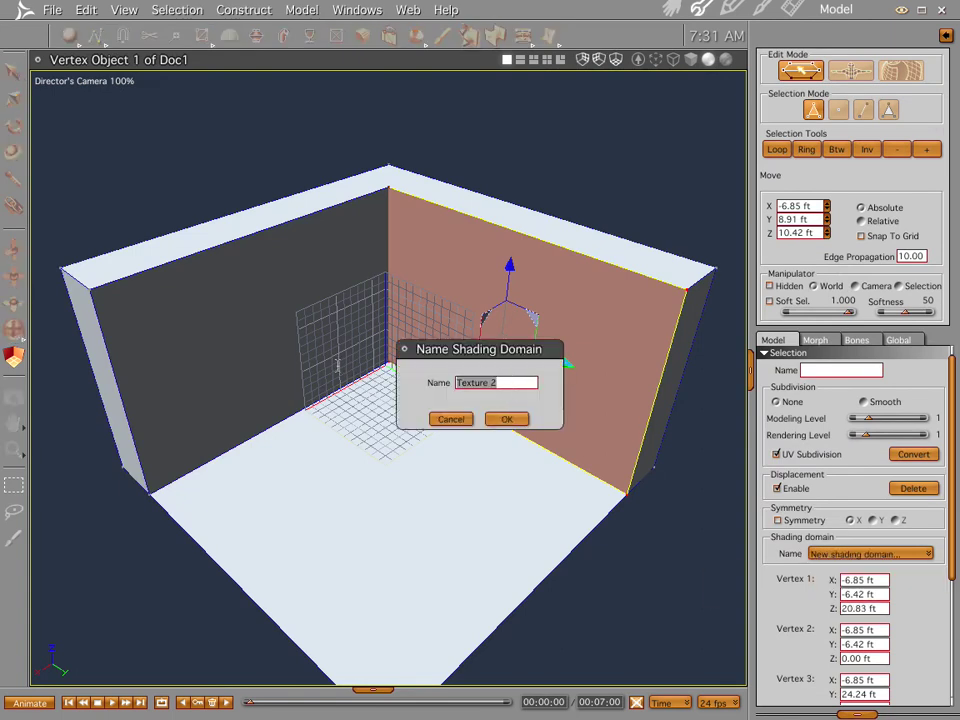
pyautogui.write('wall')
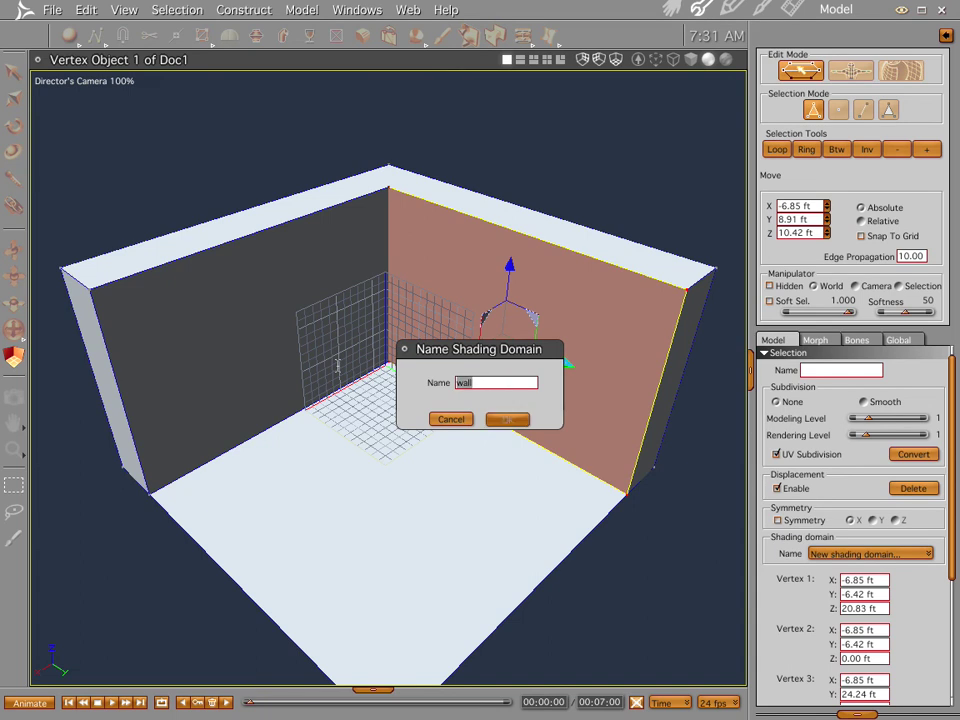
pyautogui.press('Return')
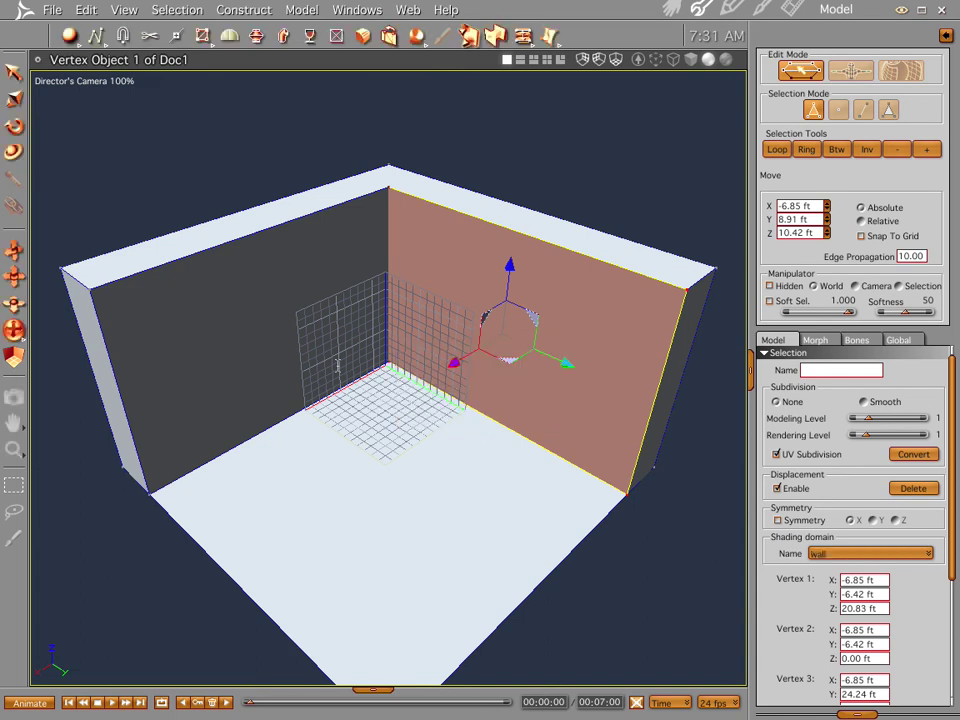
pyautogui.click(672, 9)
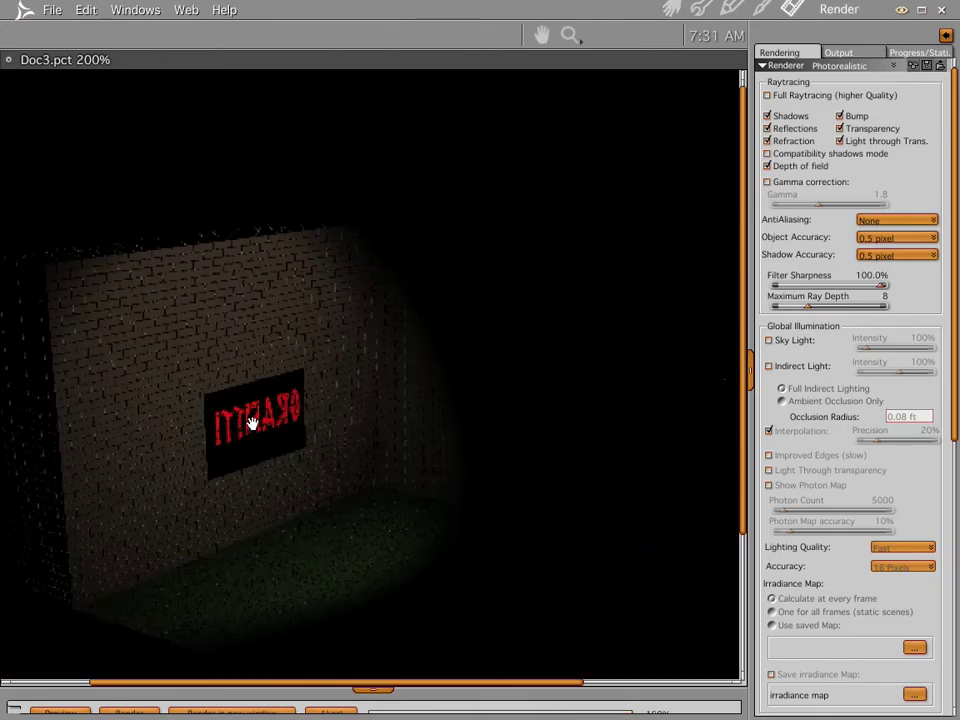
# Step: Leave the test render and open the Alley object's shader for editing
pyautogui.click(671, 8)
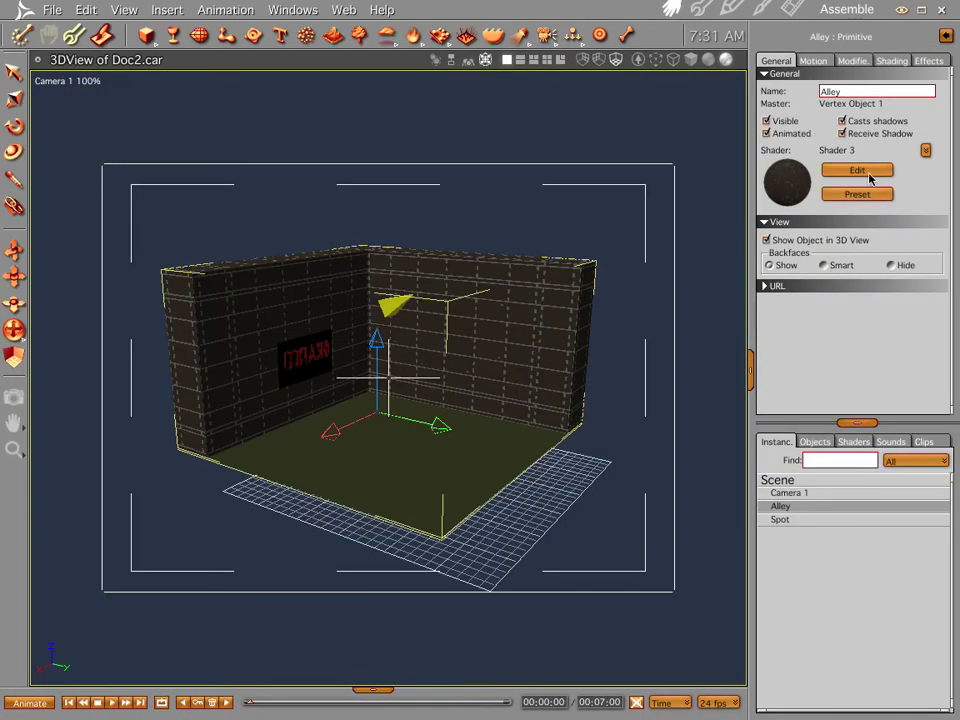
pyautogui.click(857, 171)
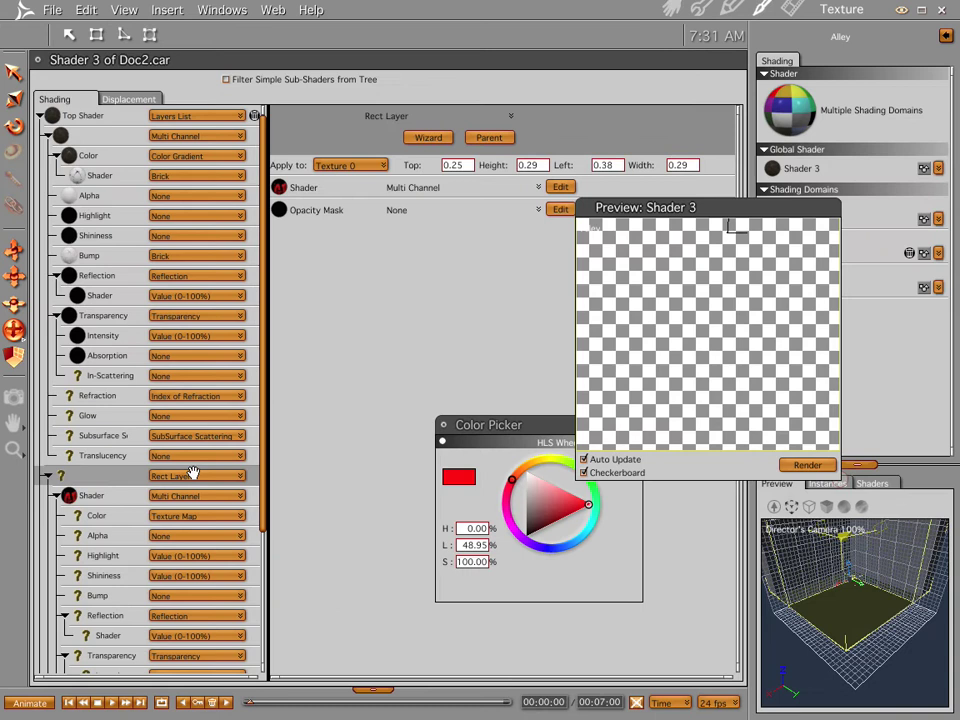
# Step: Flip the grafitti.jpg colour texture horizontally and show the Shaders tray
pyautogui.click(100, 497)
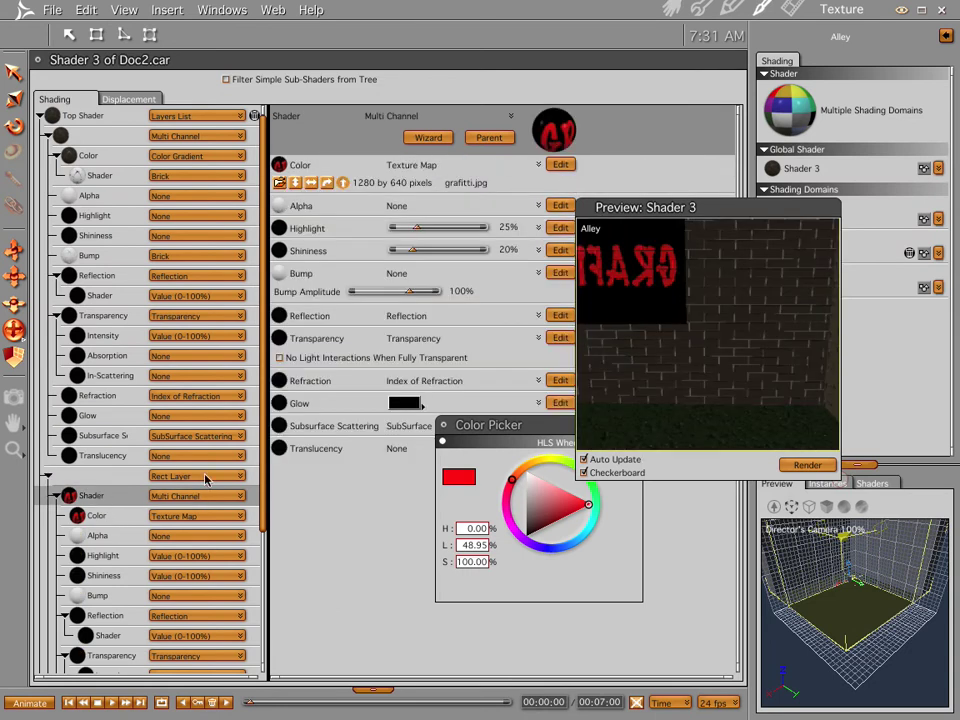
pyautogui.click(311, 183)
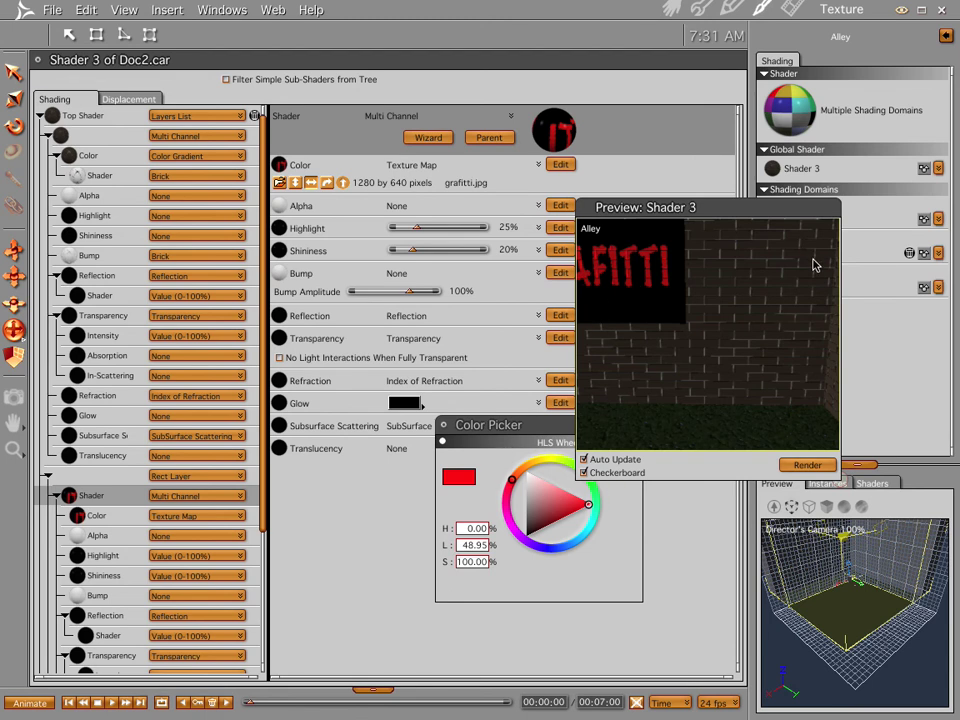
pyautogui.click(872, 483)
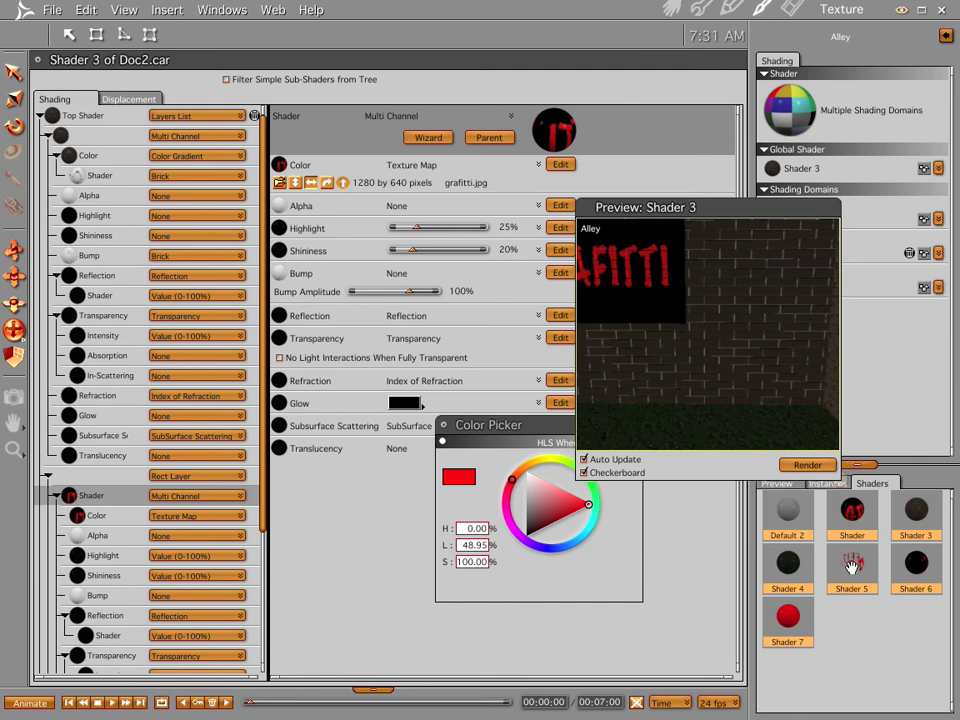
# Step: Copy the grafitti_a1.jpg alpha texture from Shader 5
pyautogui.click(858, 565)
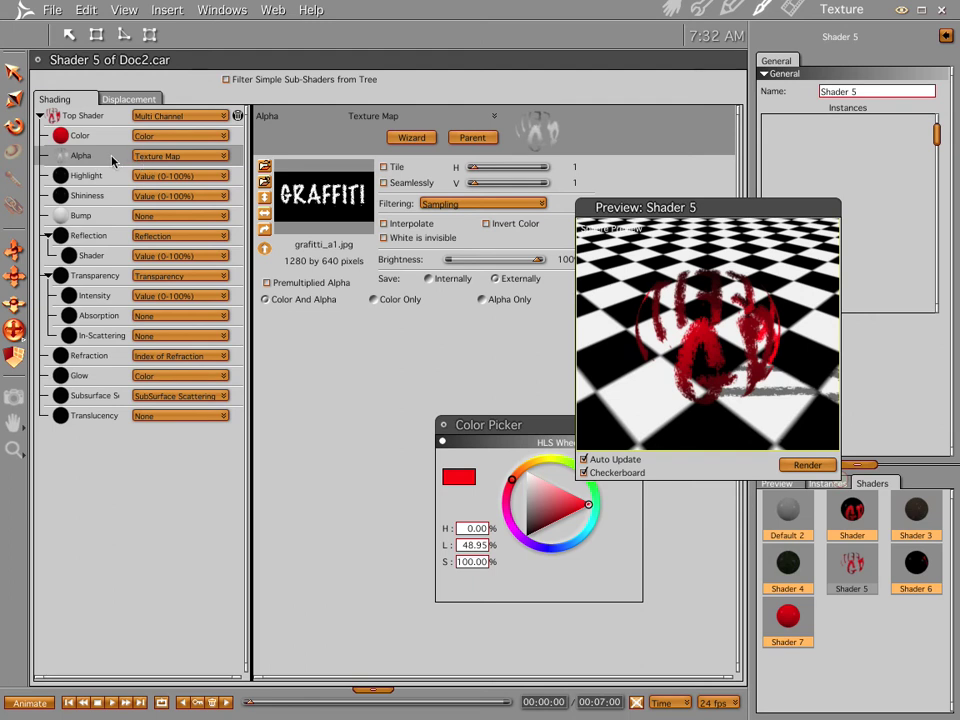
pyautogui.rightClick(112, 160)
pyautogui.click(131, 176)
# Step: Paste grafitti_a1.jpg into Shader 3's Color channel and flip it so the lettering reads correctly
pyautogui.doubleClick(922, 512)
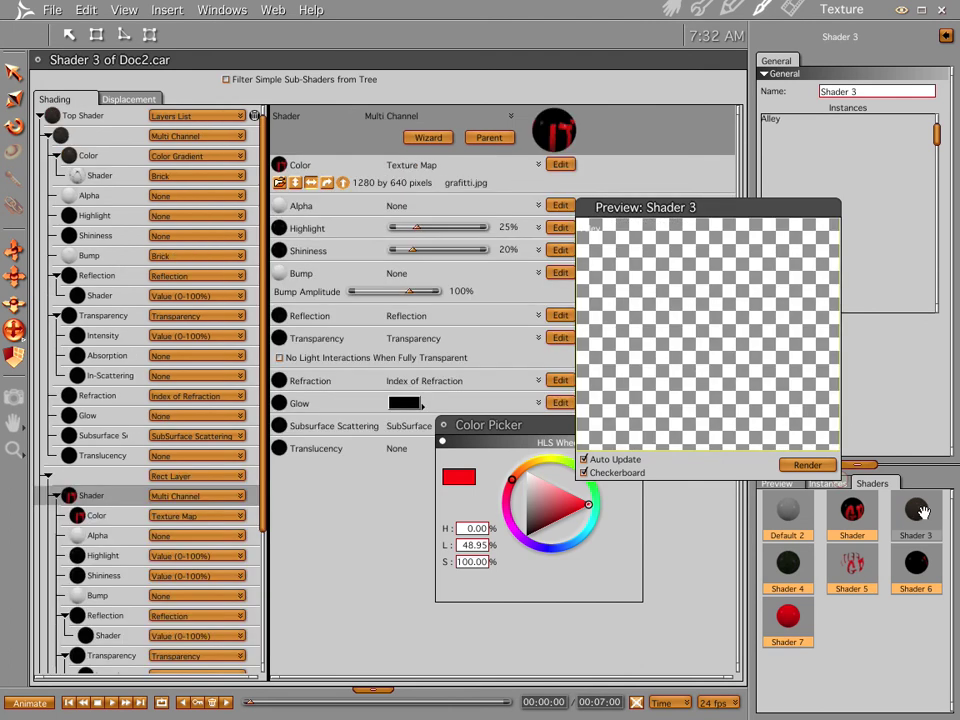
pyautogui.click(108, 517)
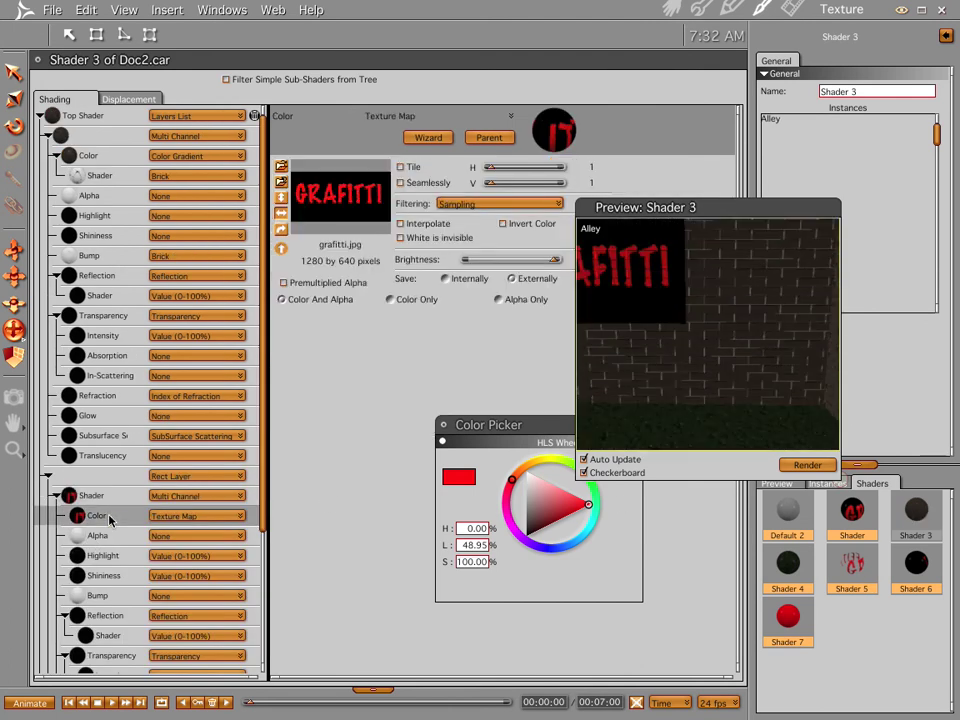
pyautogui.rightClick(110, 518)
pyautogui.click(130, 553)
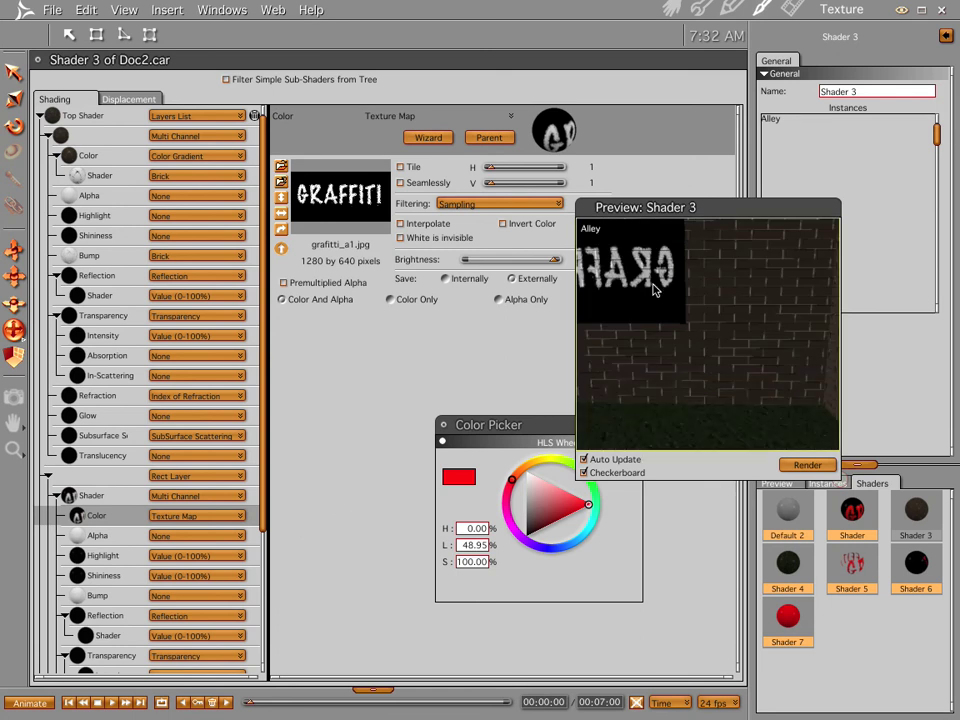
pyautogui.click(282, 214)
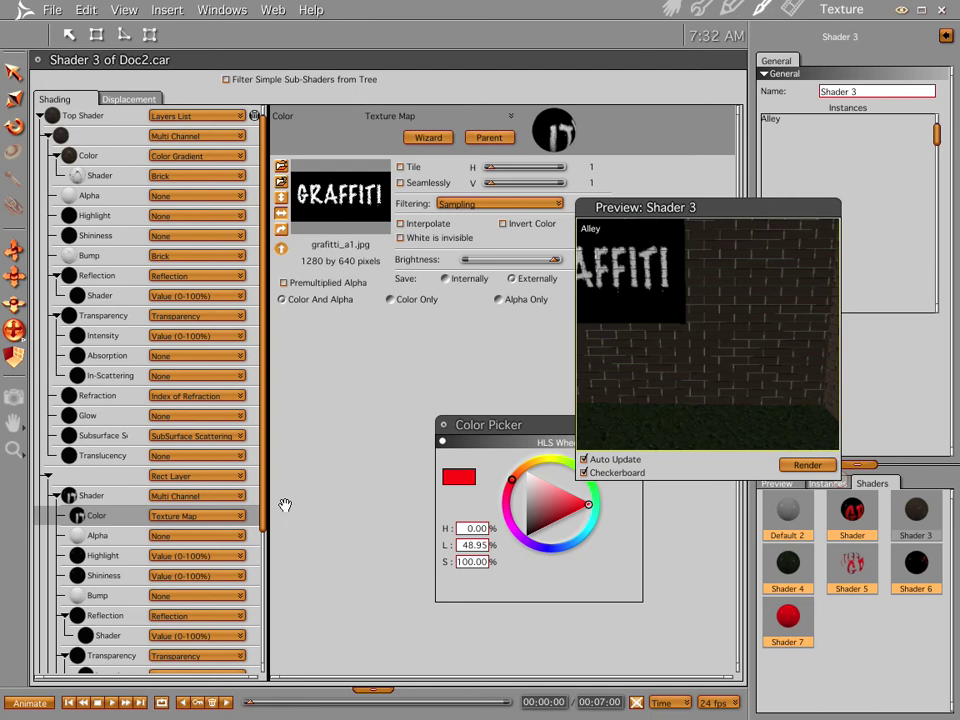
pyautogui.moveTo(266, 515); pyautogui.dragTo(273, 669)
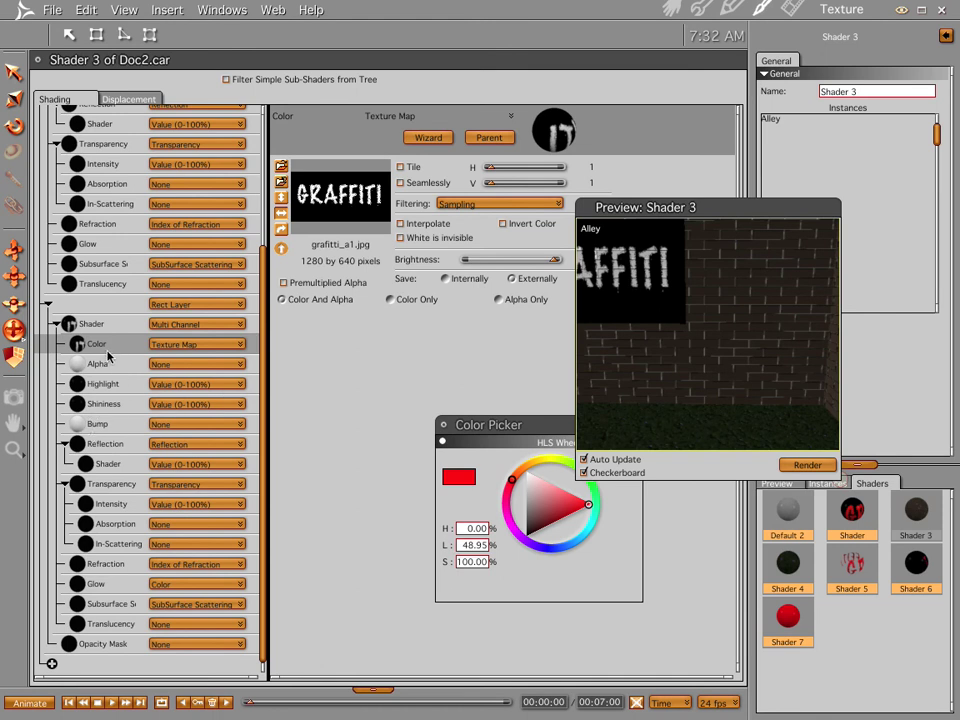
# Step: Change the colour channel to a Color Gradient running from black to red
pyautogui.click(164, 345)
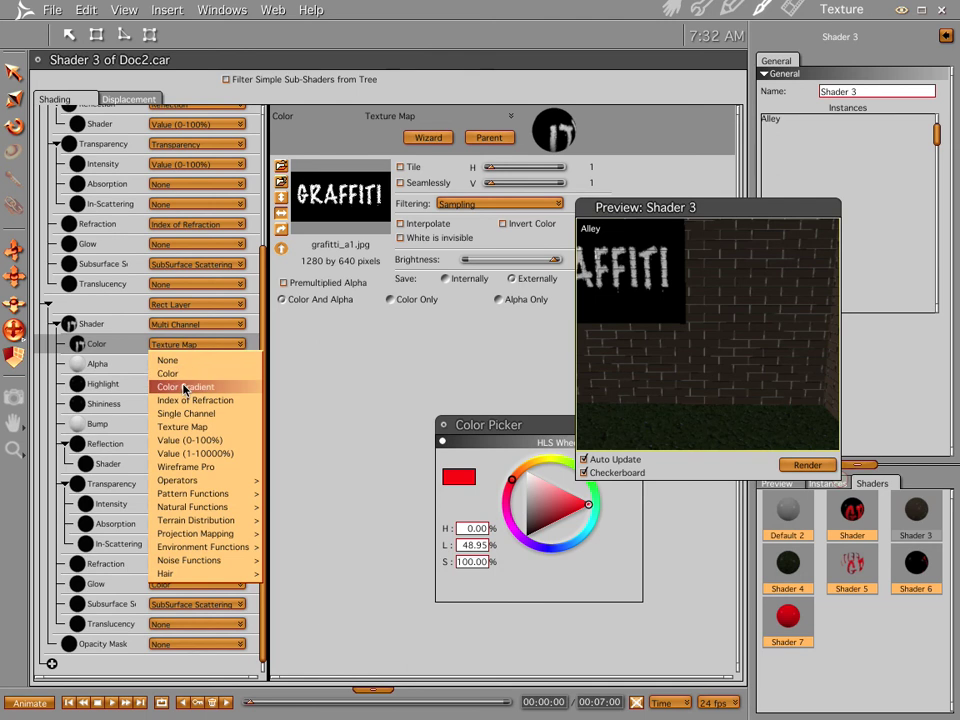
pyautogui.click(140, 387)
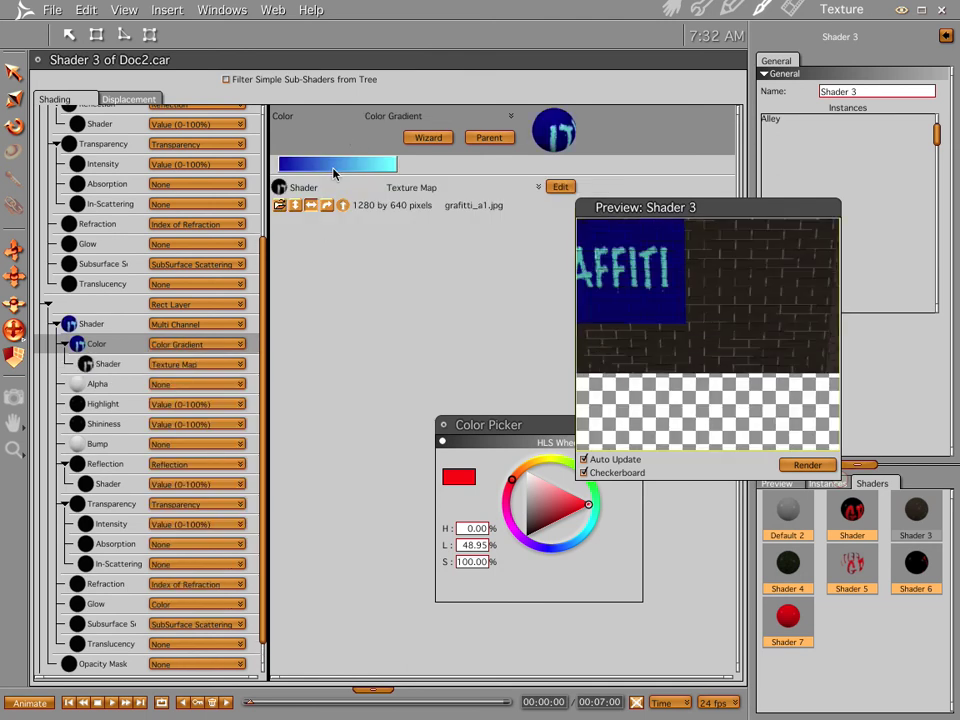
pyautogui.click(337, 168)
pyautogui.click(380, 317)
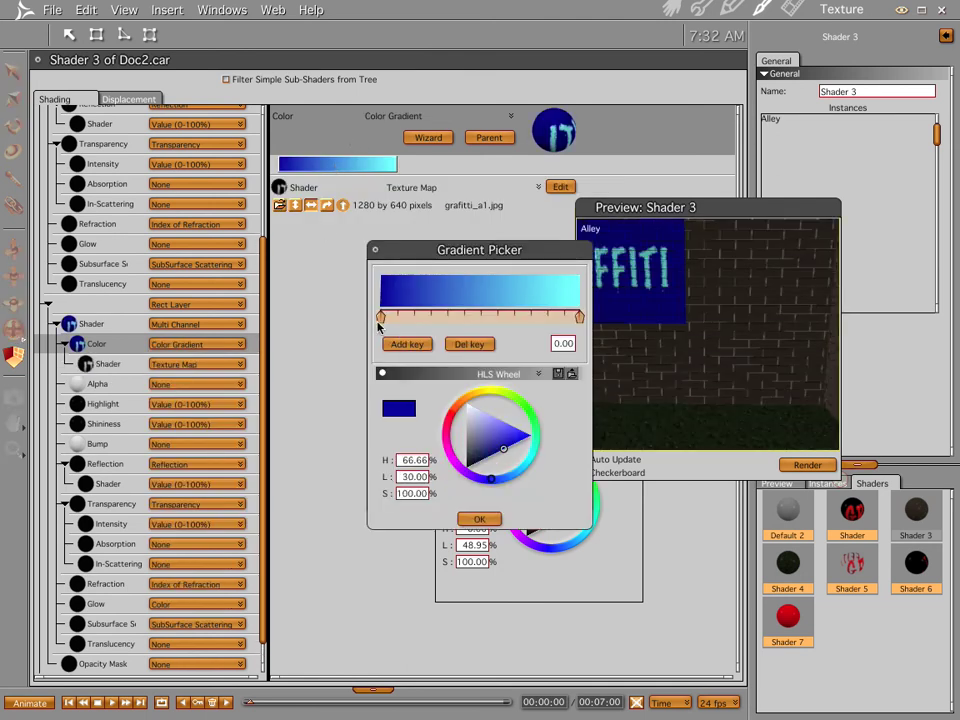
pyautogui.click(470, 472)
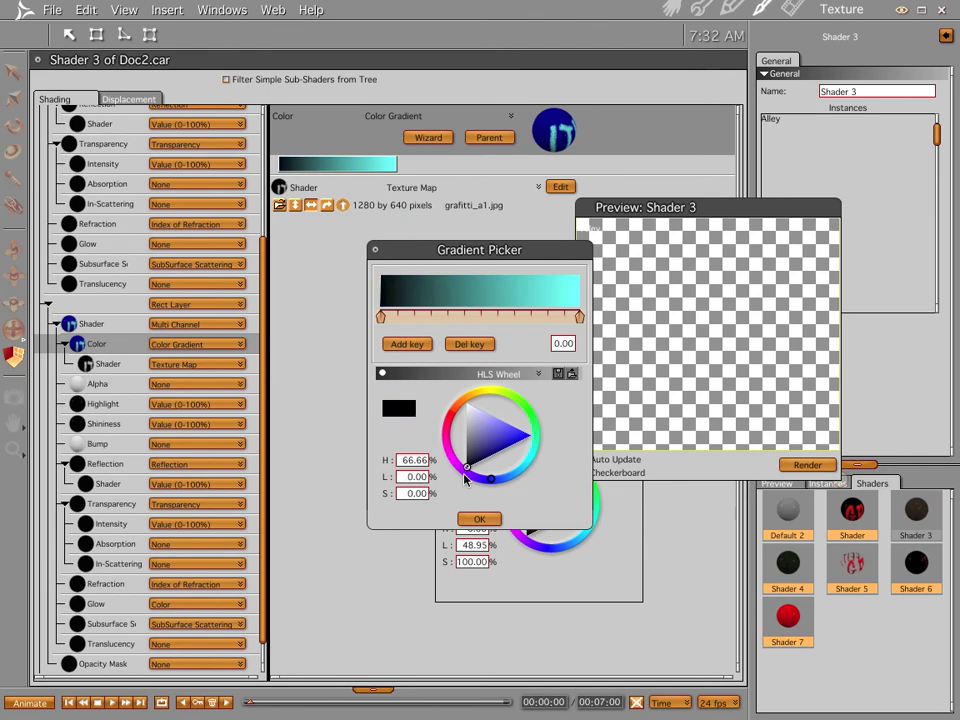
pyautogui.click(580, 317)
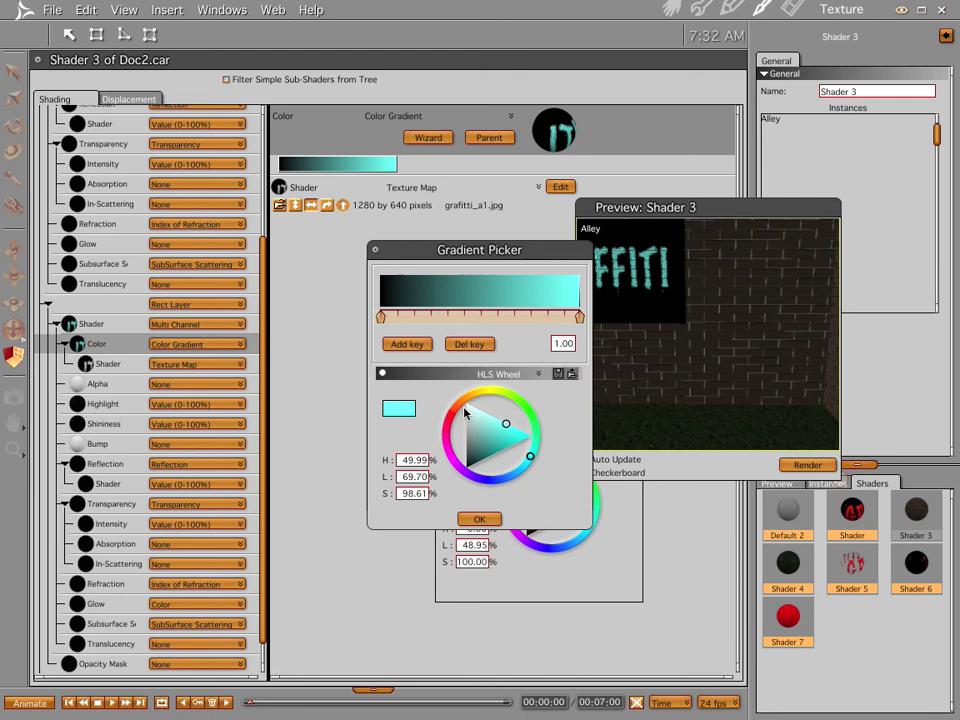
pyautogui.moveTo(464, 412)
pyautogui.mouseDown()
pyautogui.moveTo(513, 444)
pyautogui.moveTo(536, 435)
pyautogui.mouseUp()
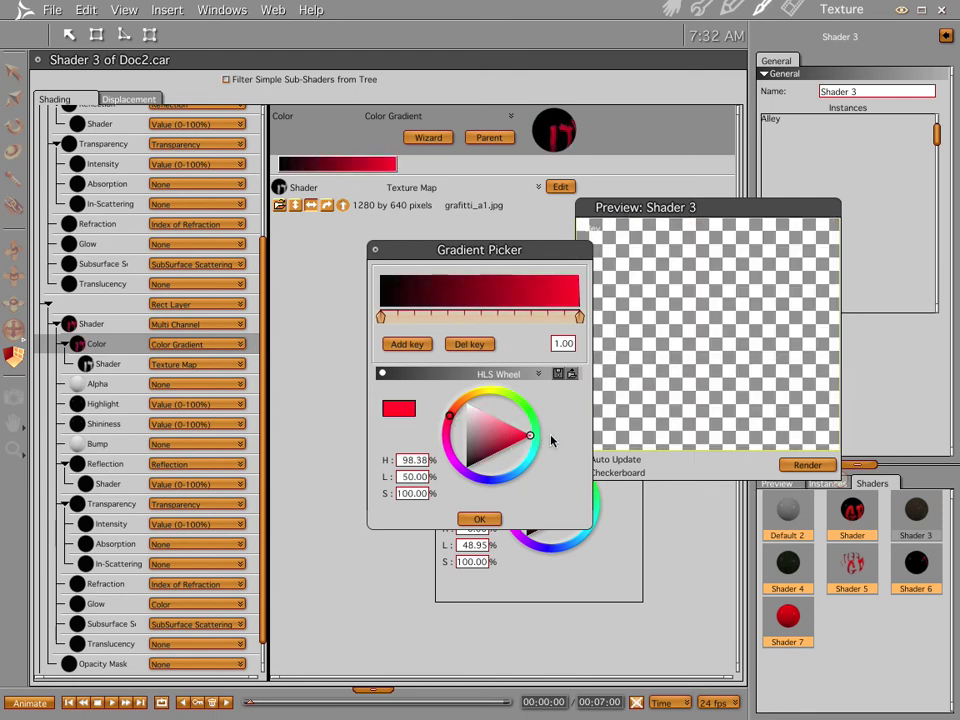
pyautogui.click(472, 517)
# Step: Copy the gradient's grafitti_a1.jpg texture map and paste it into Shader 3's Opacity Mask
pyautogui.click(108, 364)
pyautogui.rightClick(88, 366)
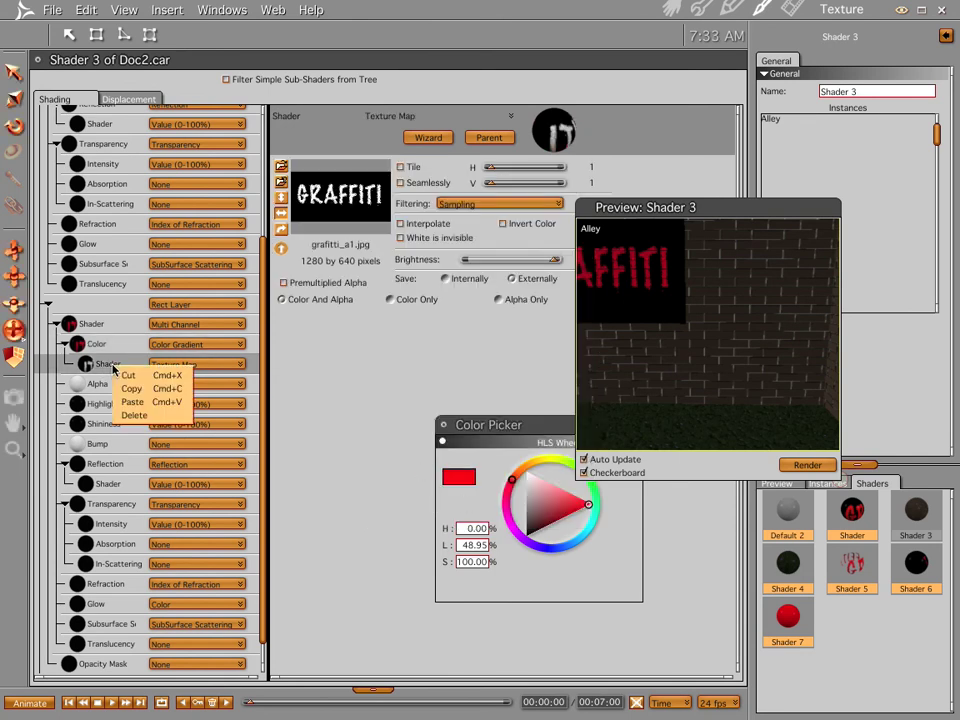
pyautogui.click(125, 386)
pyautogui.moveTo(261, 421); pyautogui.dragTo(261, 555)
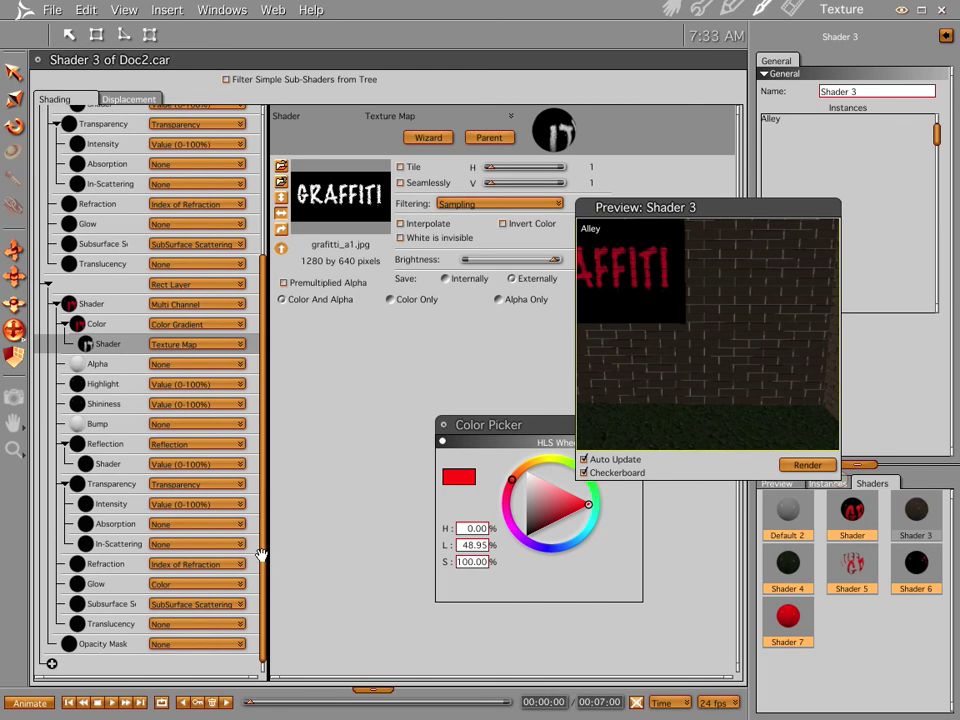
pyautogui.click(105, 645)
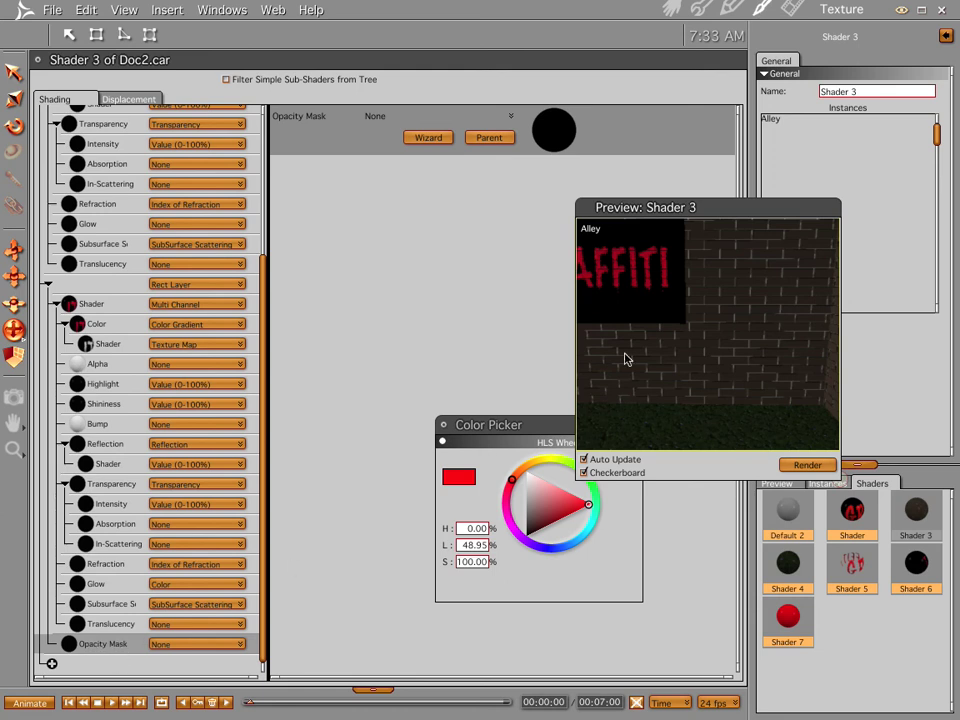
pyautogui.rightClick(115, 647)
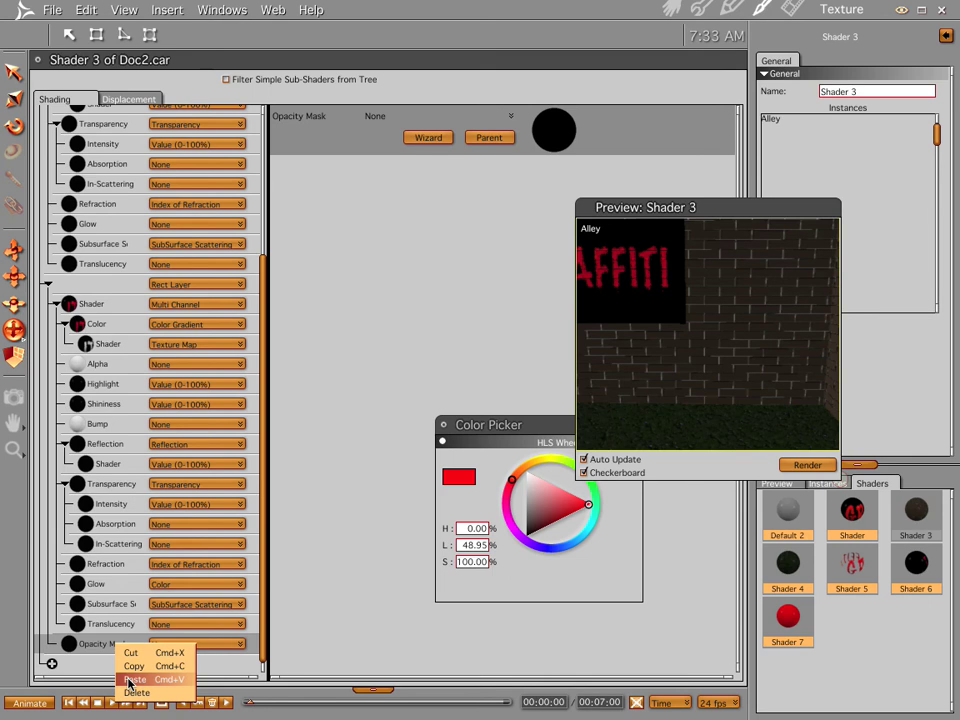
pyautogui.click(133, 680)
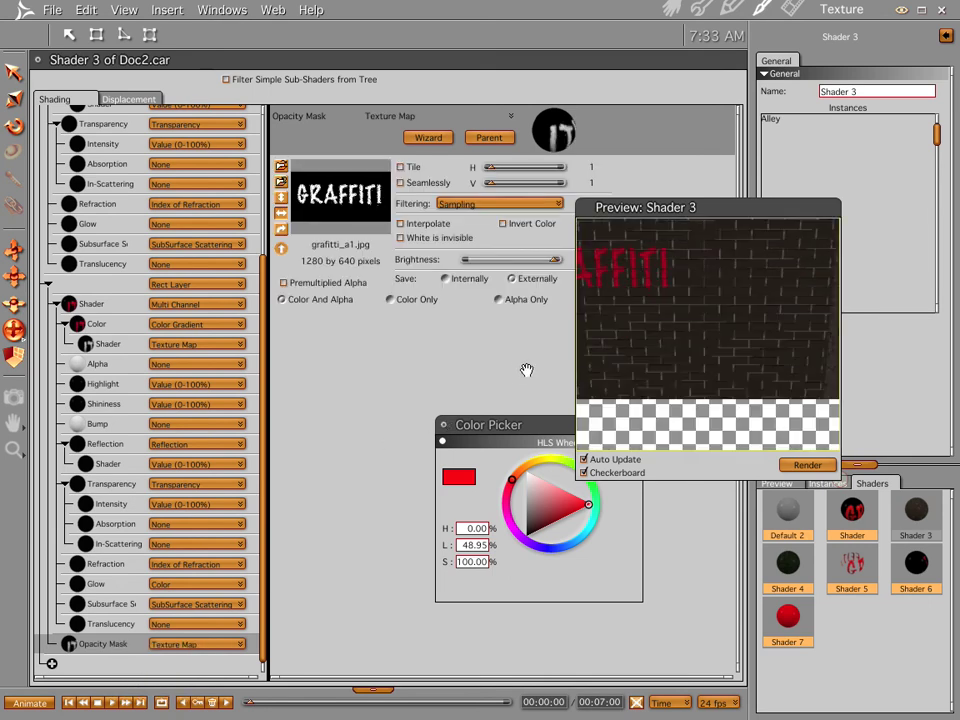
# Step: Move the camera in to face the graffiti wall head-on and render the close-up
pyautogui.click(671, 9)
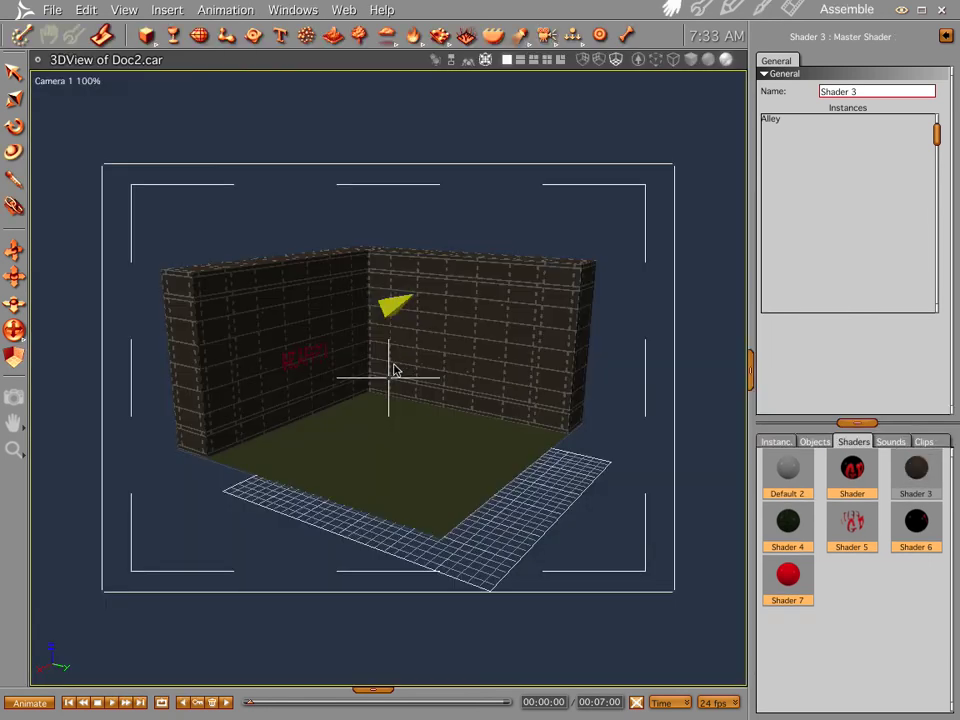
pyautogui.moveTo(346, 394); pyautogui.dragTo(456, 90)
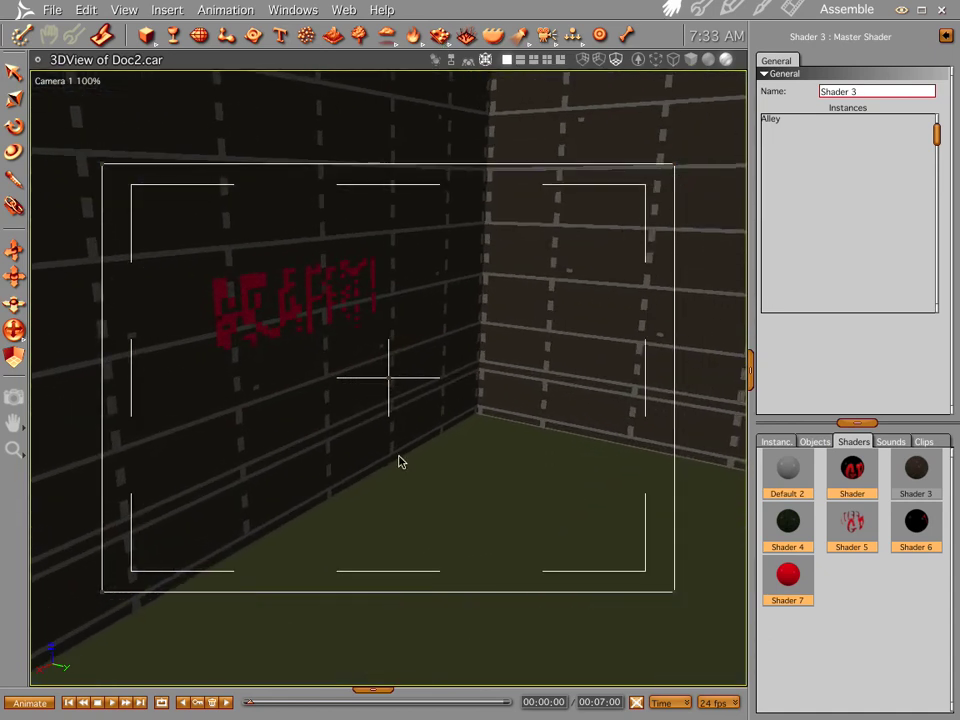
pyautogui.moveTo(336, 446); pyautogui.dragTo(396, 338)
pyautogui.hotkey('ctrl', 'r')
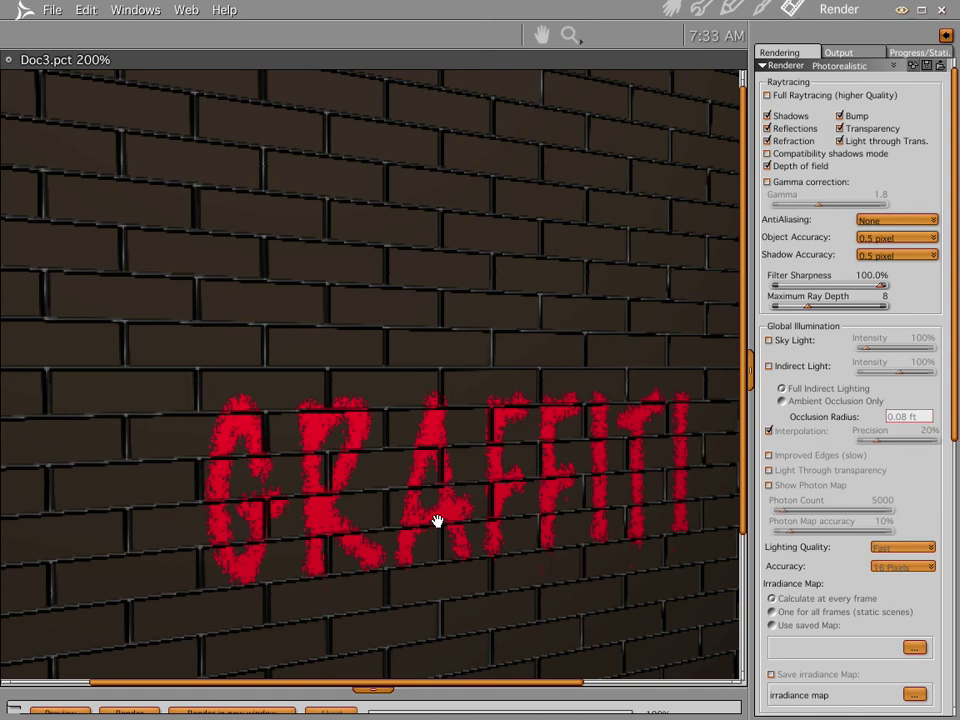
pyautogui.click(670, 8)
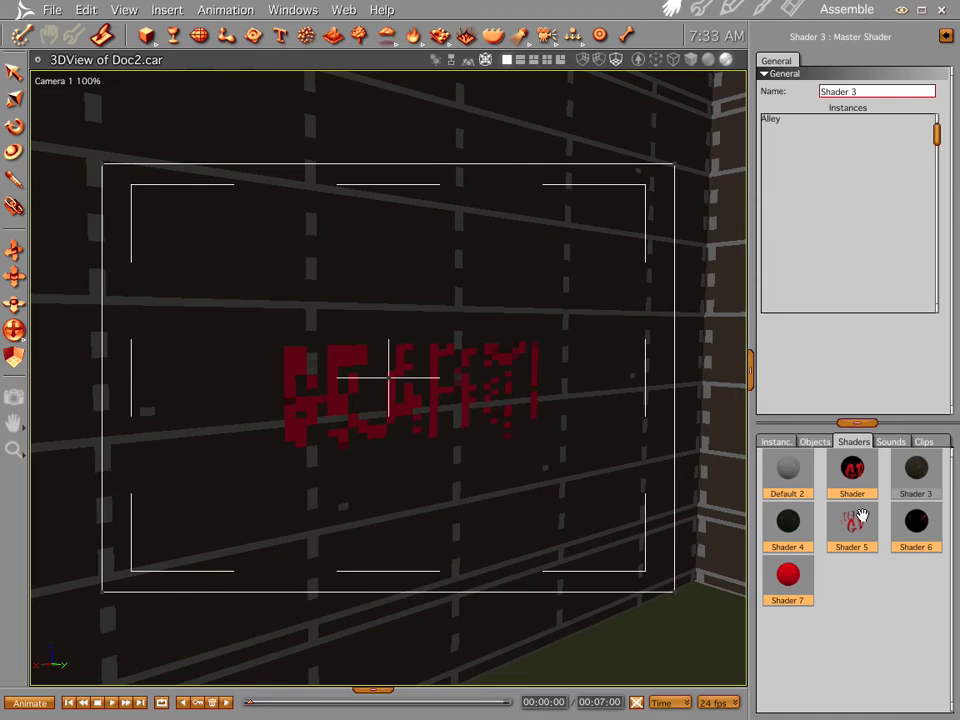
# Step: Open Shader 3 in the shader editor and scroll down its shader tree
pyautogui.doubleClick(916, 478)
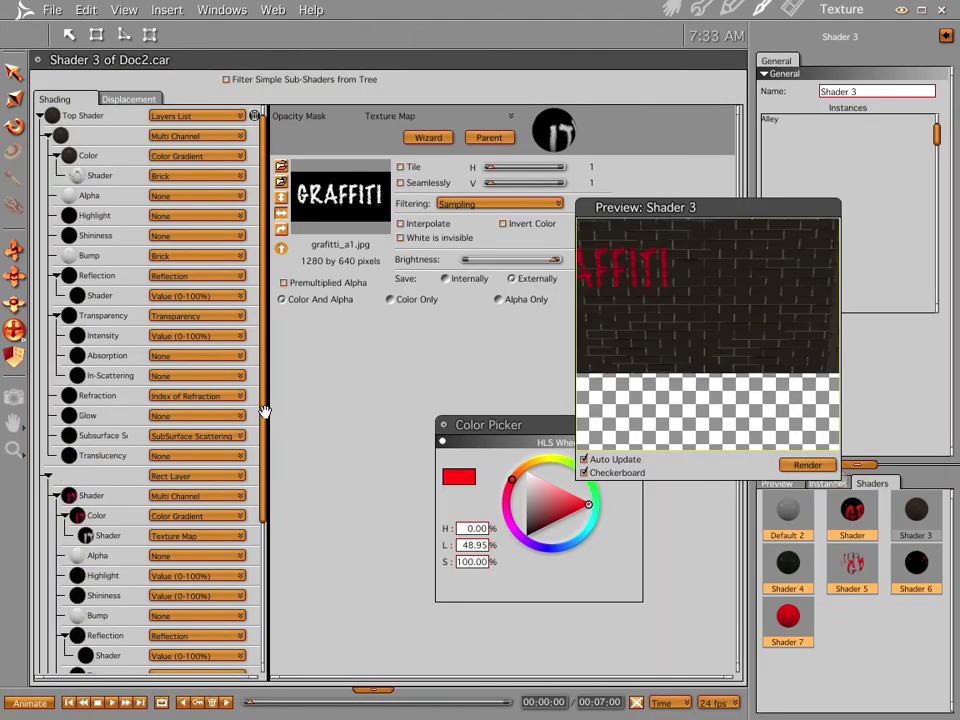
pyautogui.scroll(-5, 265, 575)
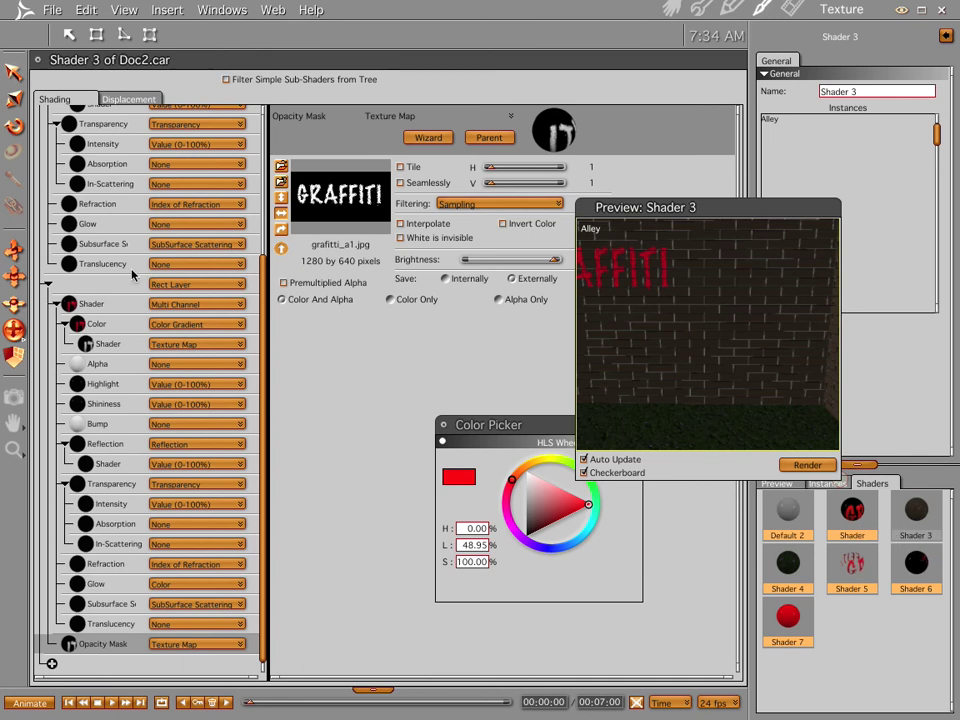
# Step: Slide Shader 3's gradient key right to about 0.99, darkening the graffiti lettering
pyautogui.click(104, 328)
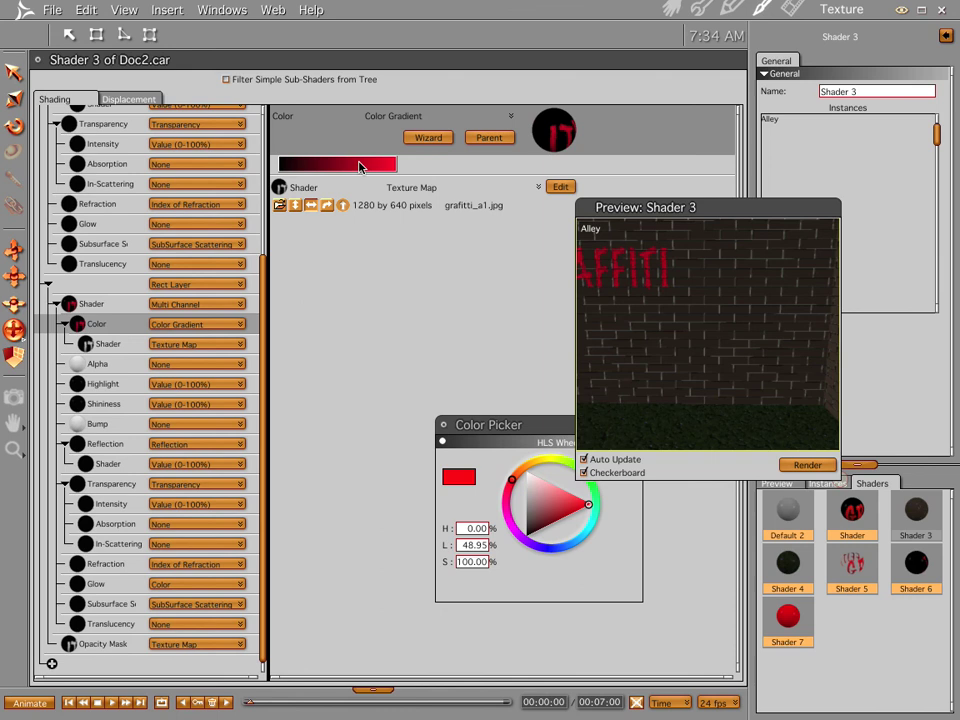
pyautogui.click(364, 163)
pyautogui.moveTo(384, 320); pyautogui.dragTo(570, 340)
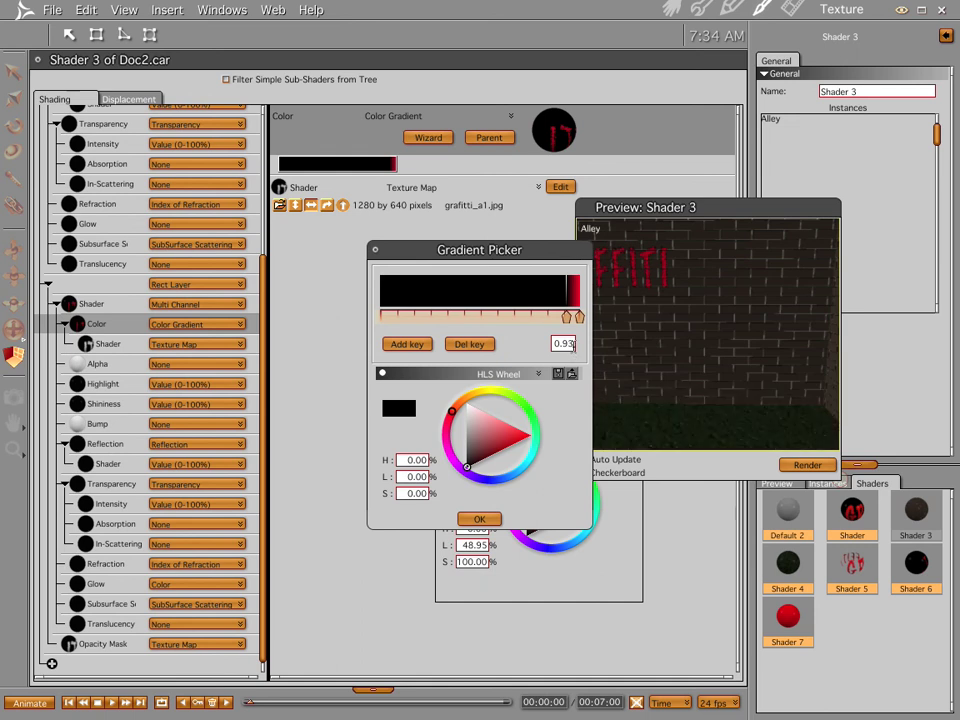
pyautogui.moveTo(563, 320); pyautogui.dragTo(576, 328)
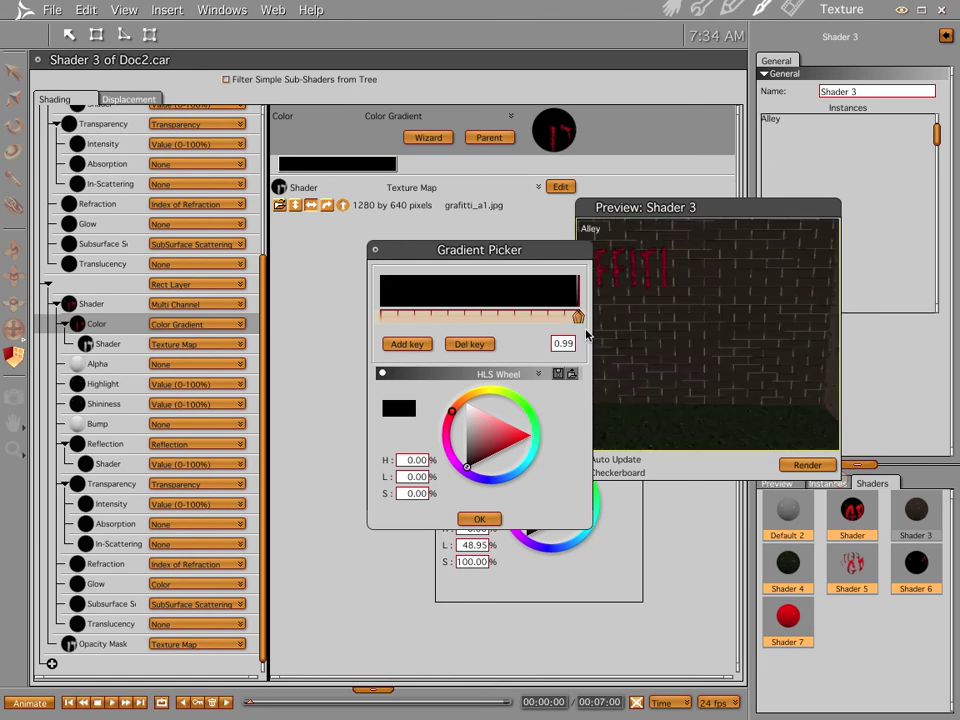
pyautogui.click(477, 518)
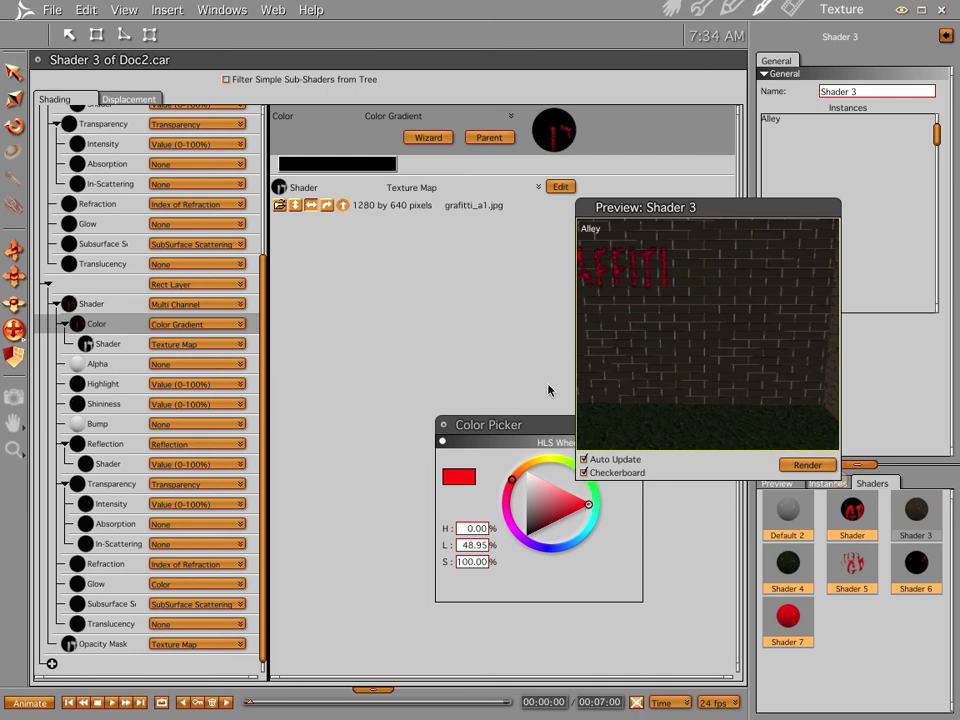
pyautogui.hotkey('ctrl', '1')
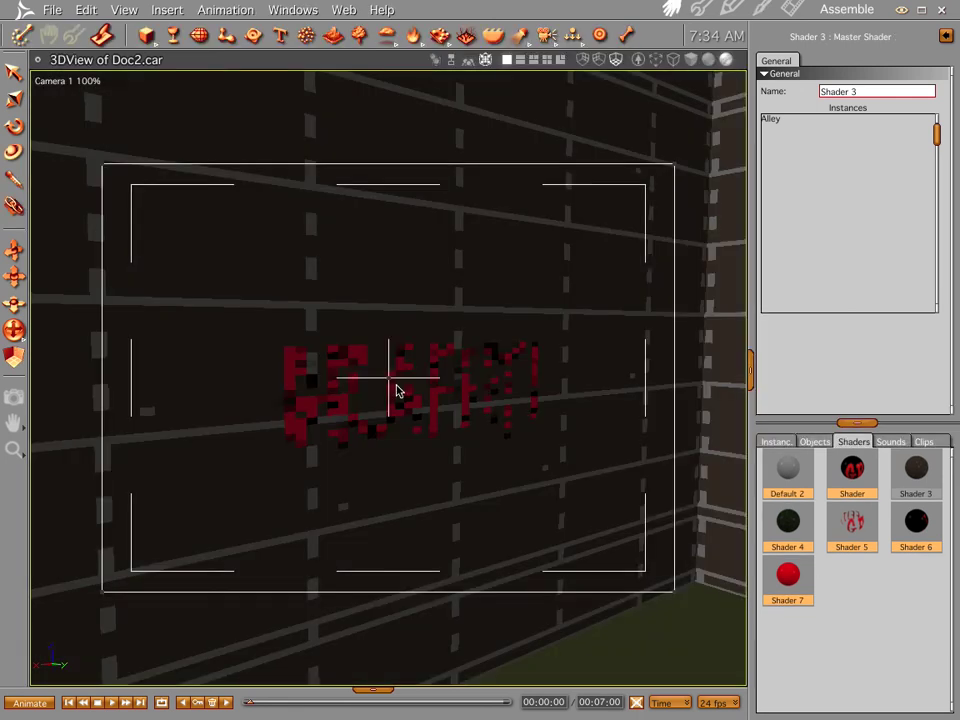
# Step: Render the alley wall to Doc3.pct and compare it with the 3D scene
pyautogui.hotkey('ctrl', 'r')
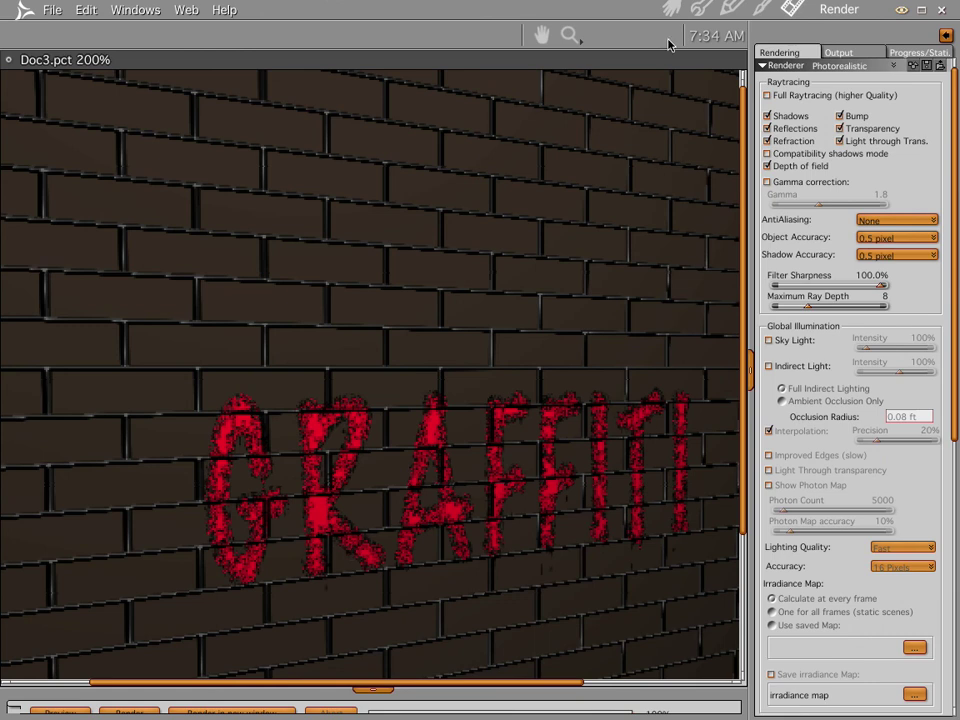
pyautogui.click(670, 8)
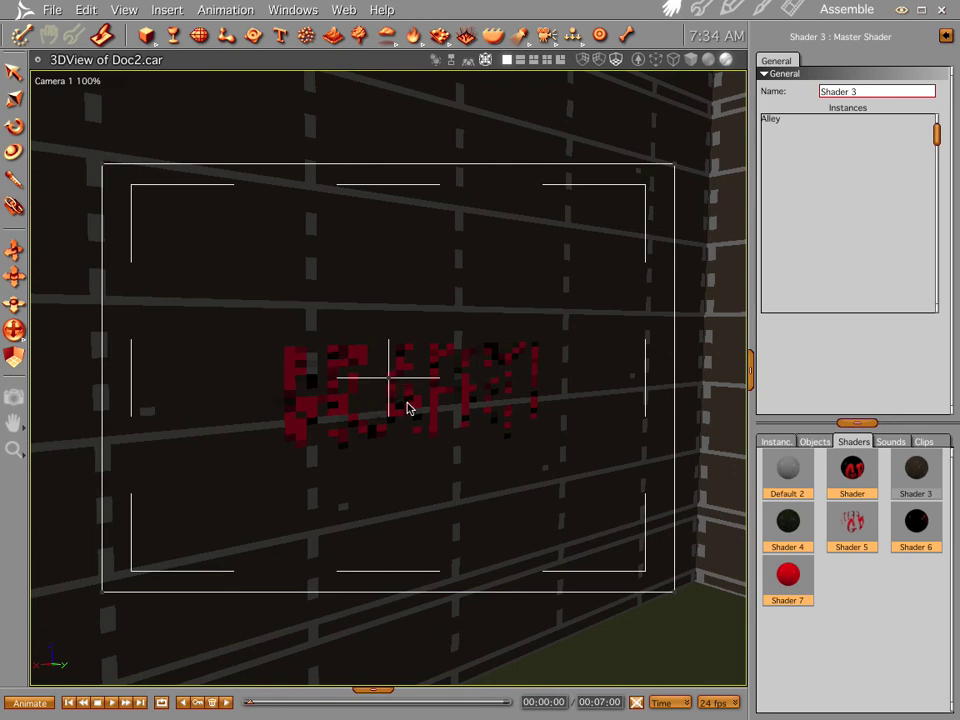
pyautogui.hotkey('ctrl', 'r')
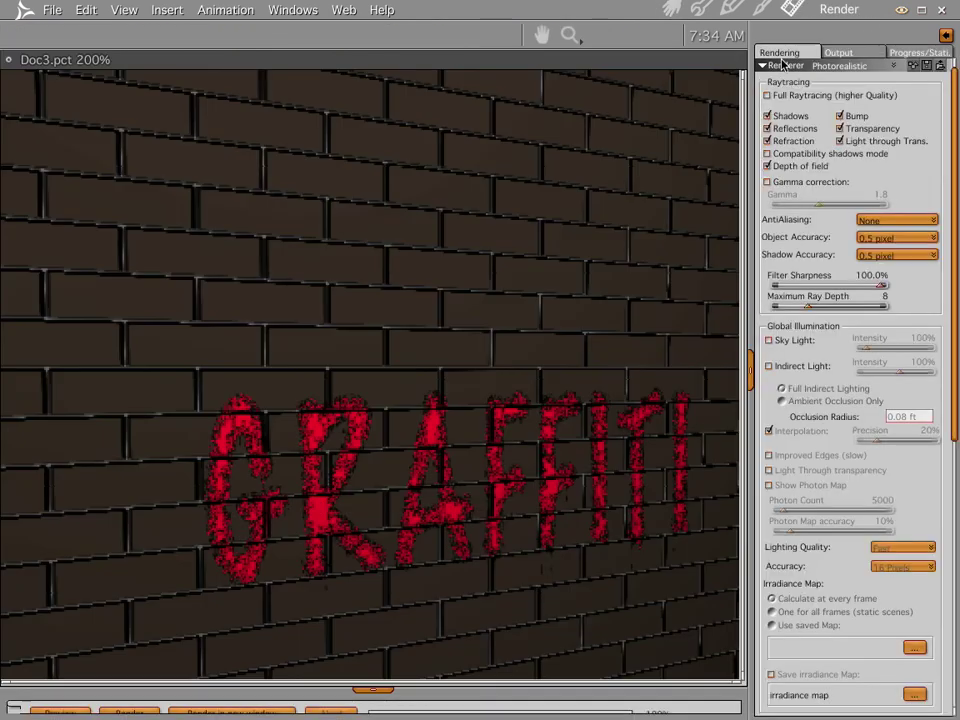
# Step: Hide and restore the render settings to inspect the red GRAFFITI render, then return to Doc2.car
pyautogui.click(752, 368)
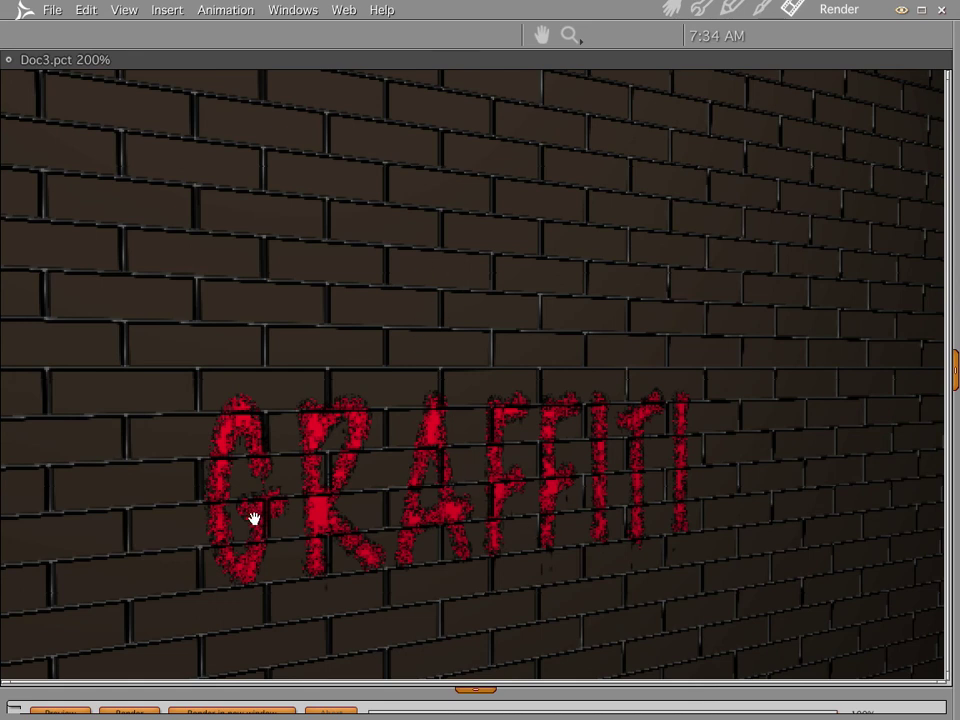
pyautogui.click(955, 366)
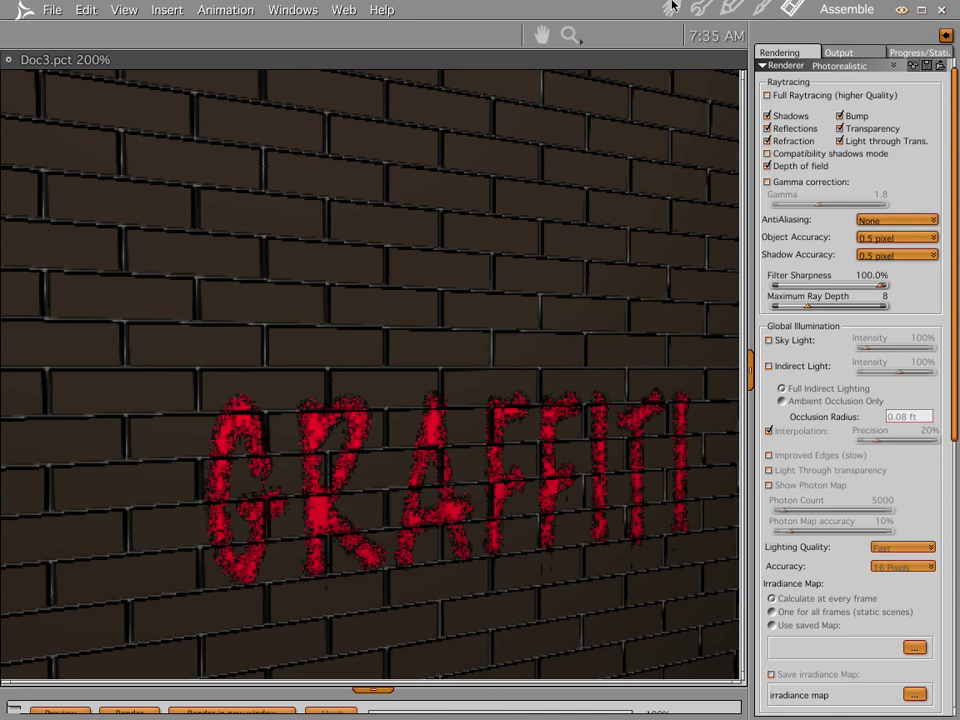
pyautogui.click(672, 8)
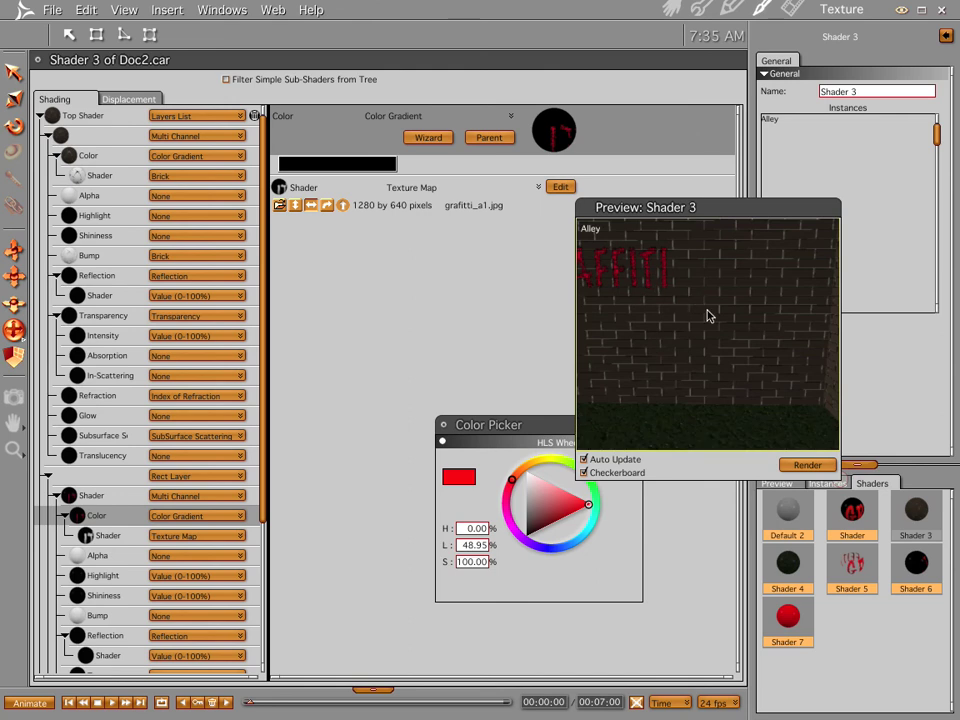
pyautogui.click(790, 9)
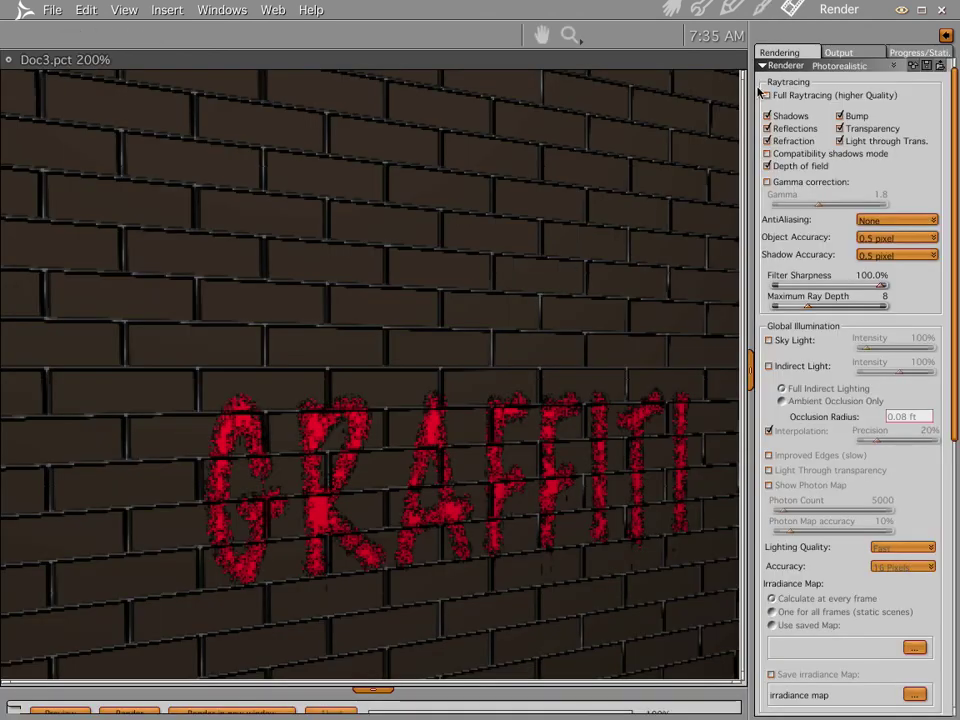
pyautogui.click(671, 8)
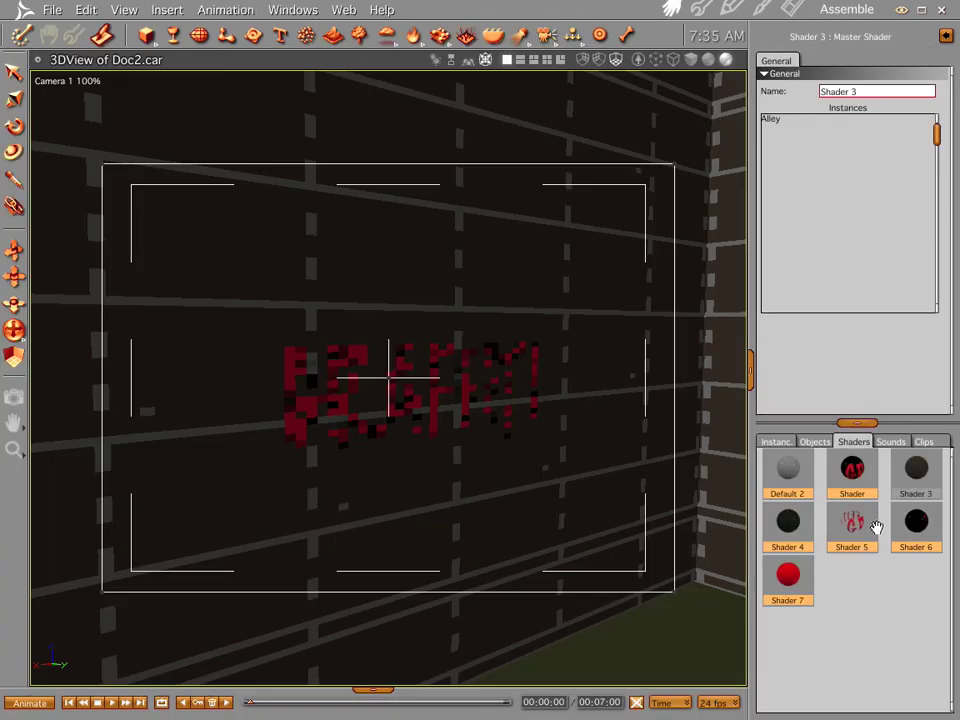
# Step: Open Shader 3 and inspect its Rect Layer, Color Gradient and graffiti texture map settings
pyautogui.doubleClick(912, 480)
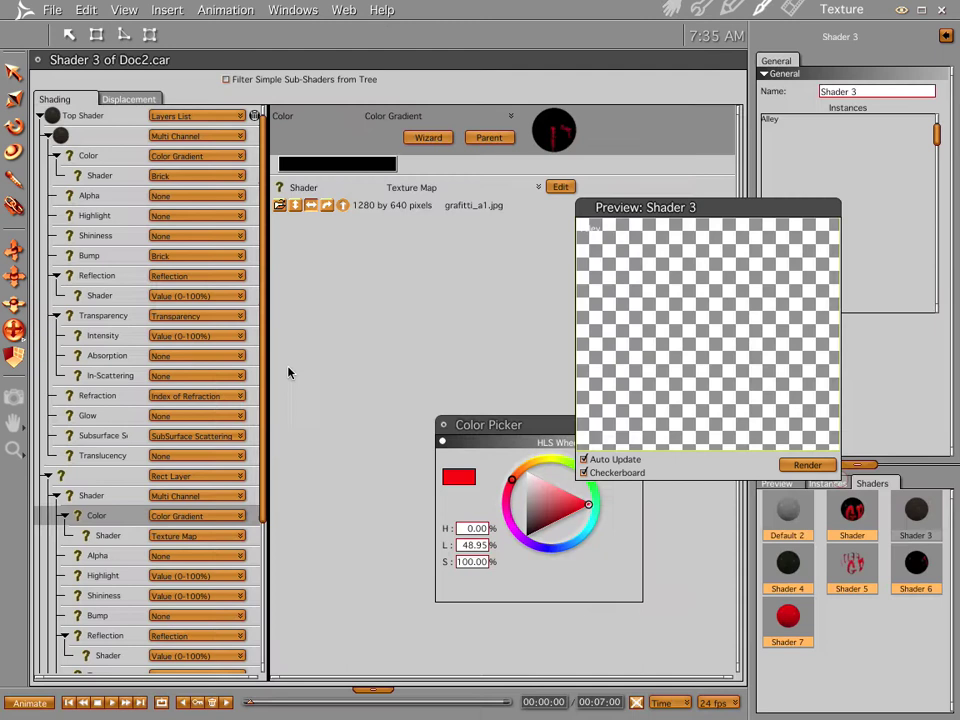
pyautogui.click(100, 479)
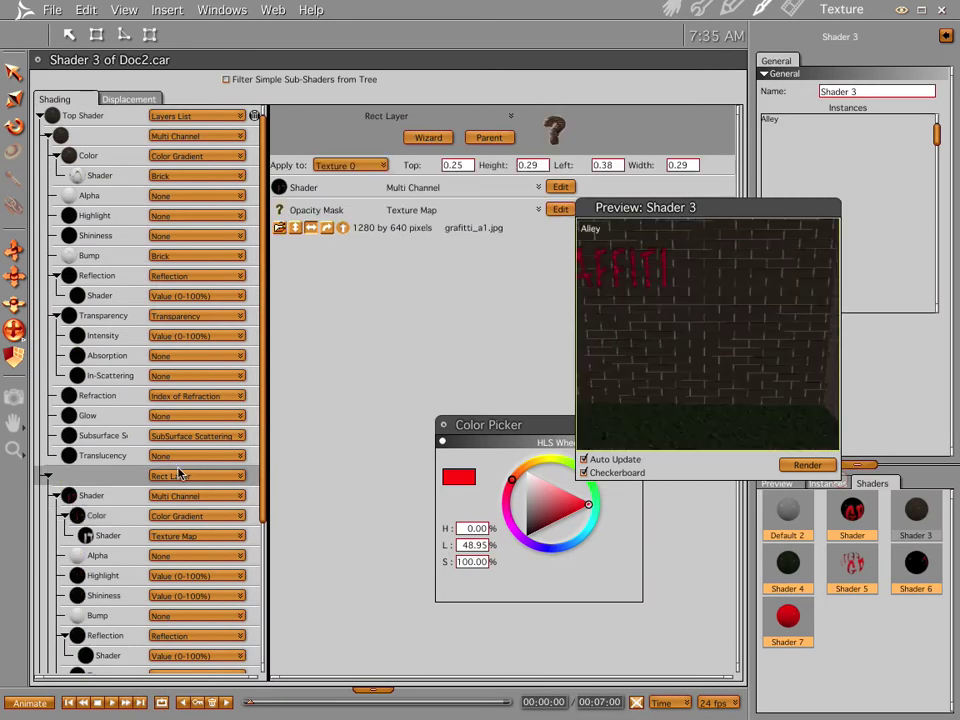
pyautogui.click(100, 497)
pyautogui.click(96, 515)
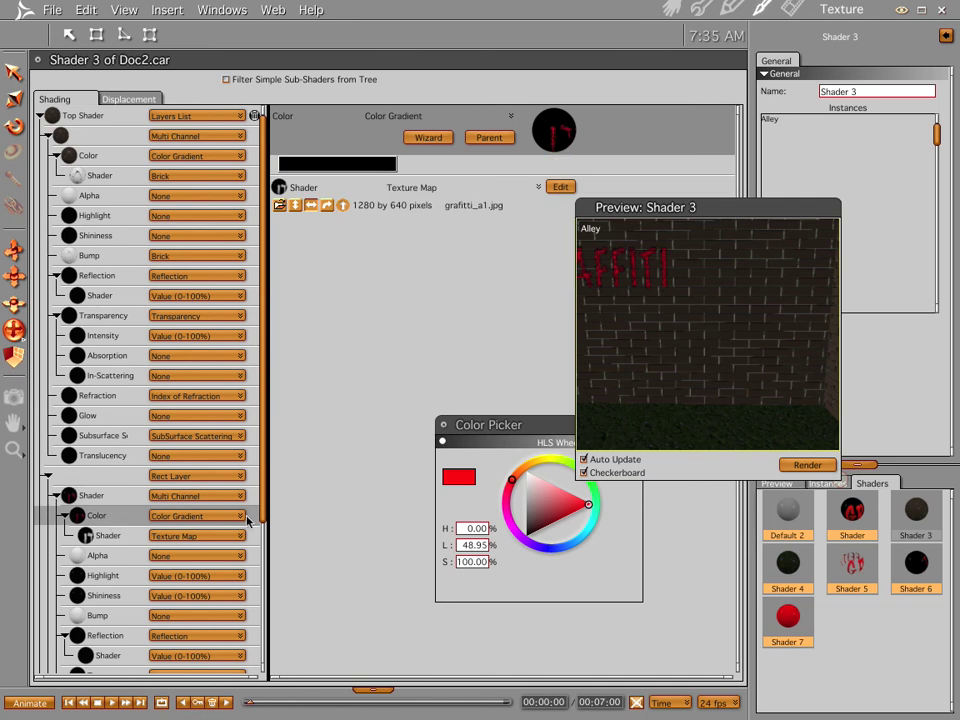
pyautogui.click(110, 540)
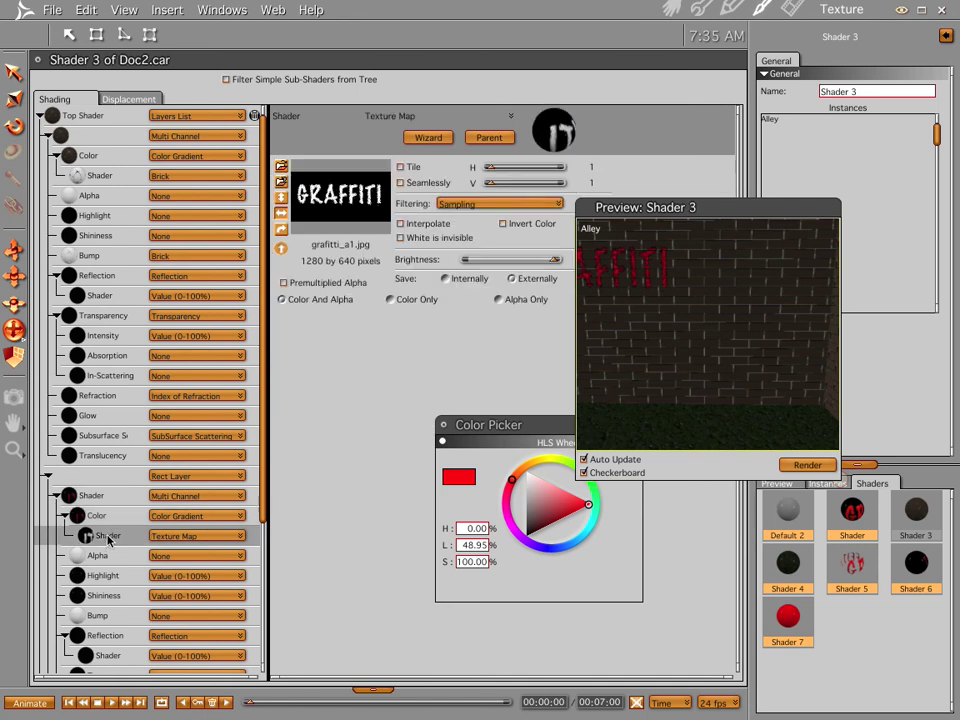
# Step: Copy the THANX 4 WATCHING texture map from Shader 6, then go back to Shader 3
pyautogui.click(917, 566)
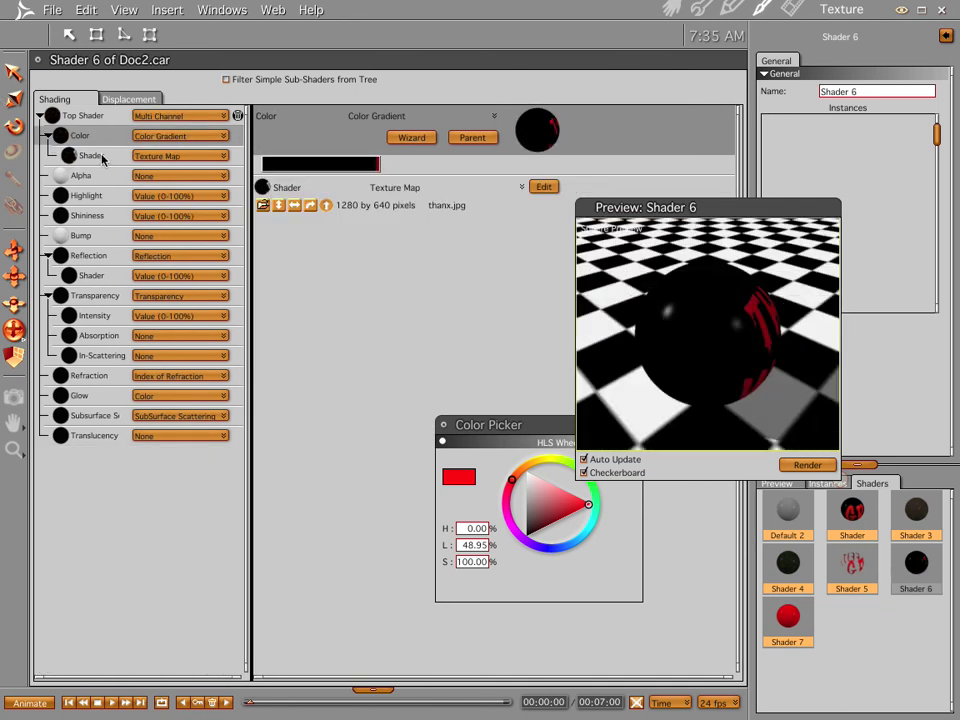
pyautogui.click(102, 157)
pyautogui.rightClick(101, 157)
pyautogui.click(122, 178)
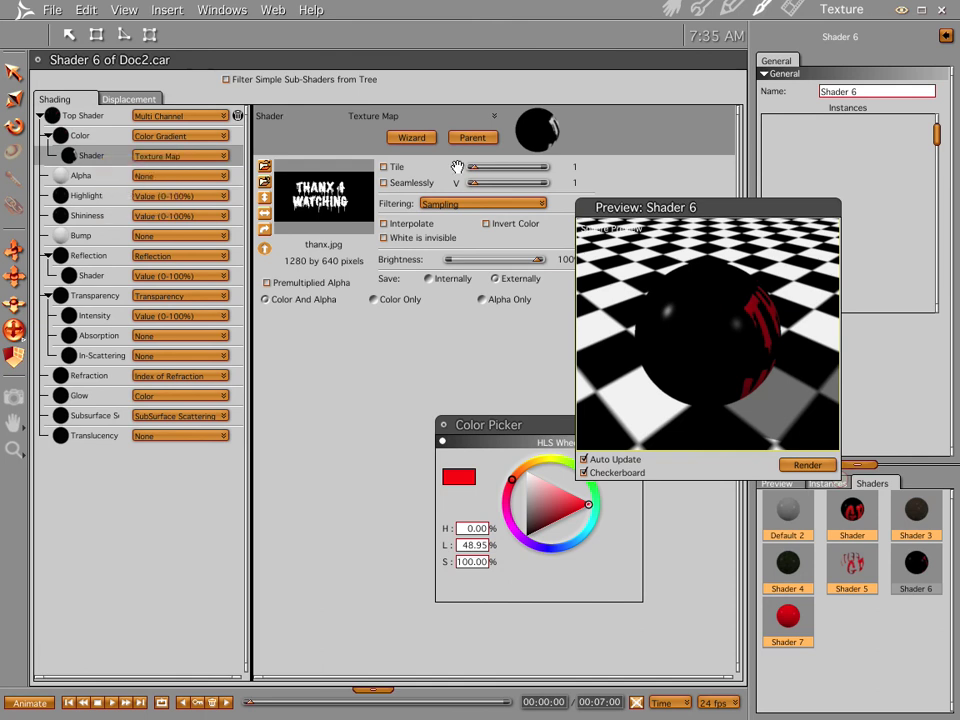
pyautogui.click(38, 61)
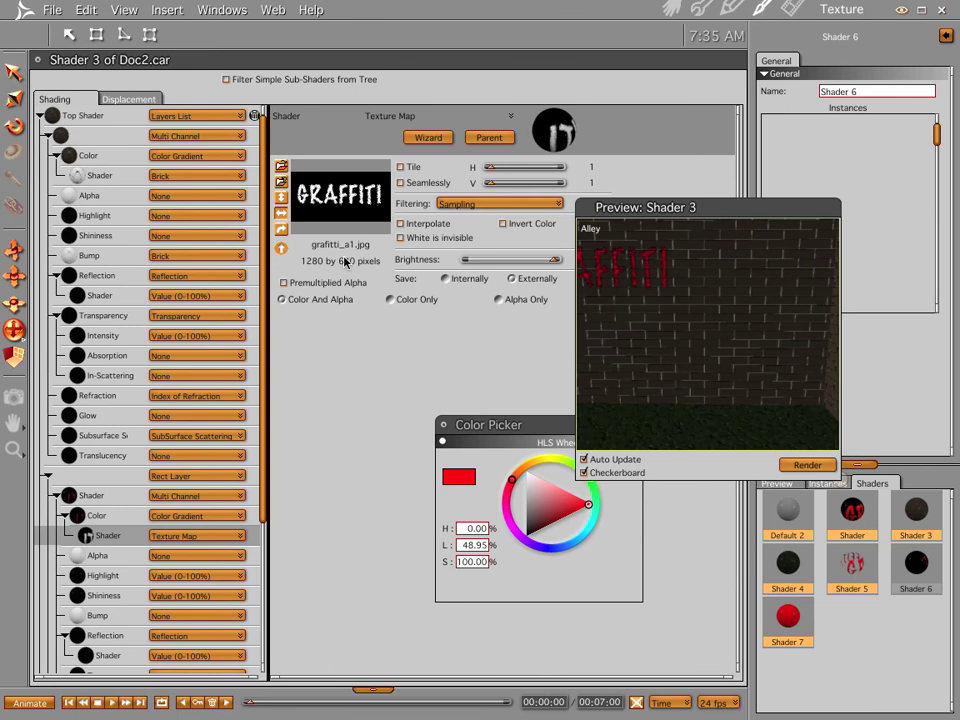
# Step: Paste the THANX texture into the Rect Layer's colour shader and opacity mask
pyautogui.rightClick(115, 539)
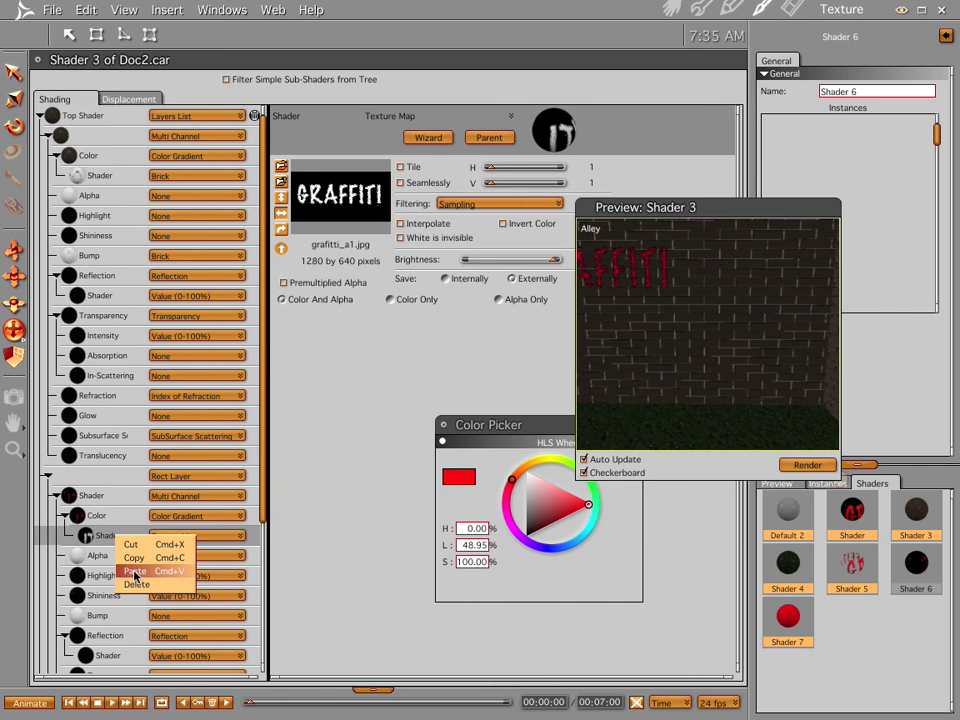
pyautogui.click(134, 572)
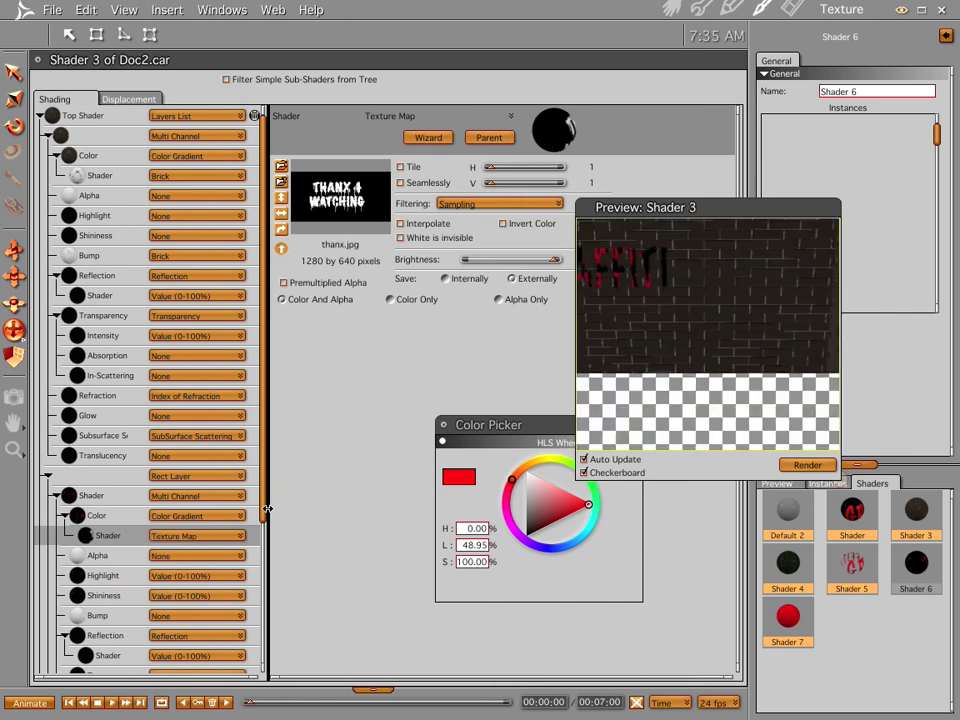
pyautogui.scroll(-3, 262, 505)
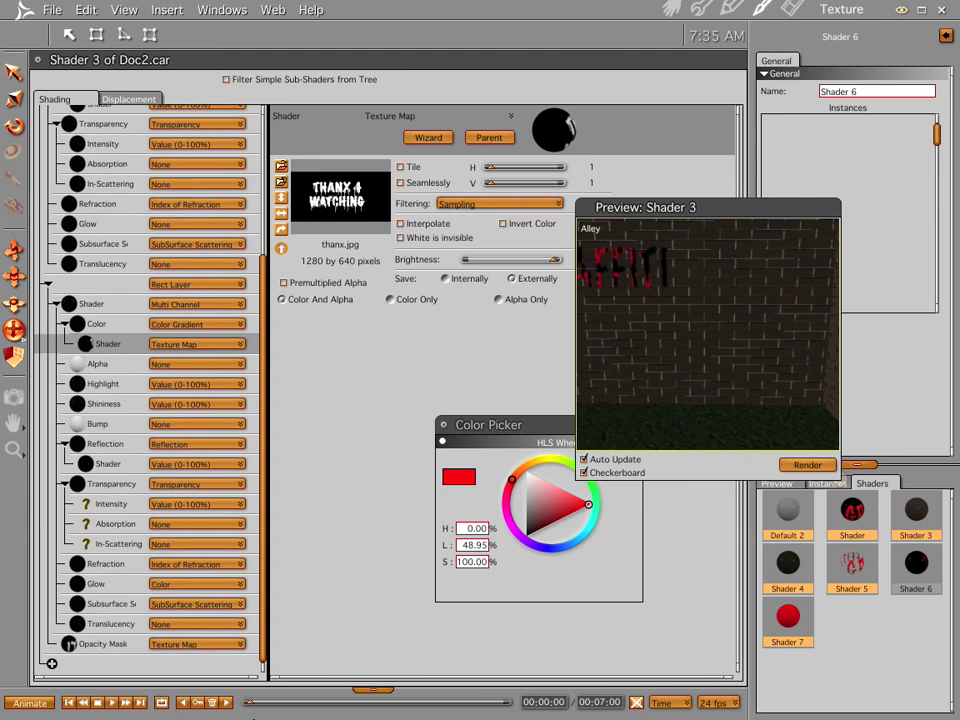
pyautogui.rightClick(130, 648)
pyautogui.click(148, 680)
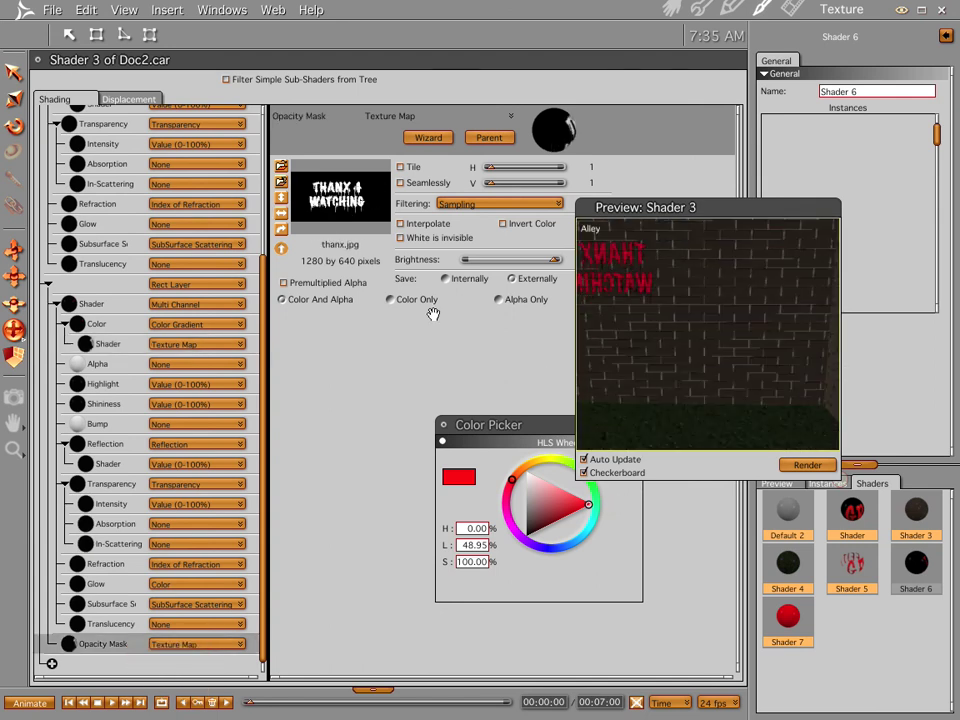
# Step: Review the thanx.jpg colour texture map, then move to the Render room for the updated wall
pyautogui.click(281, 214)
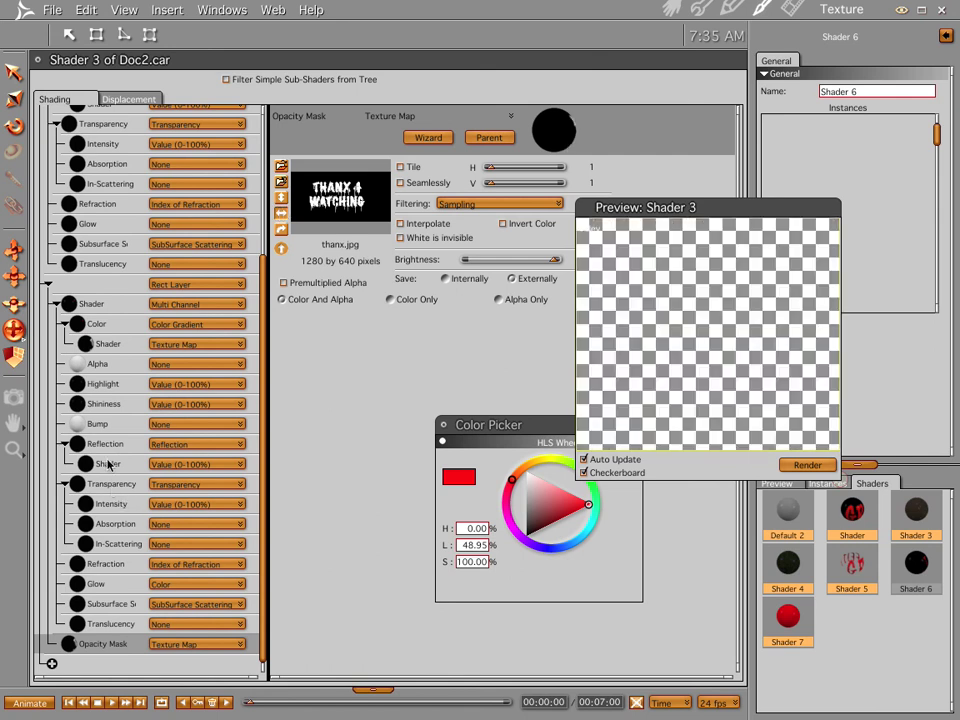
pyautogui.click(118, 340)
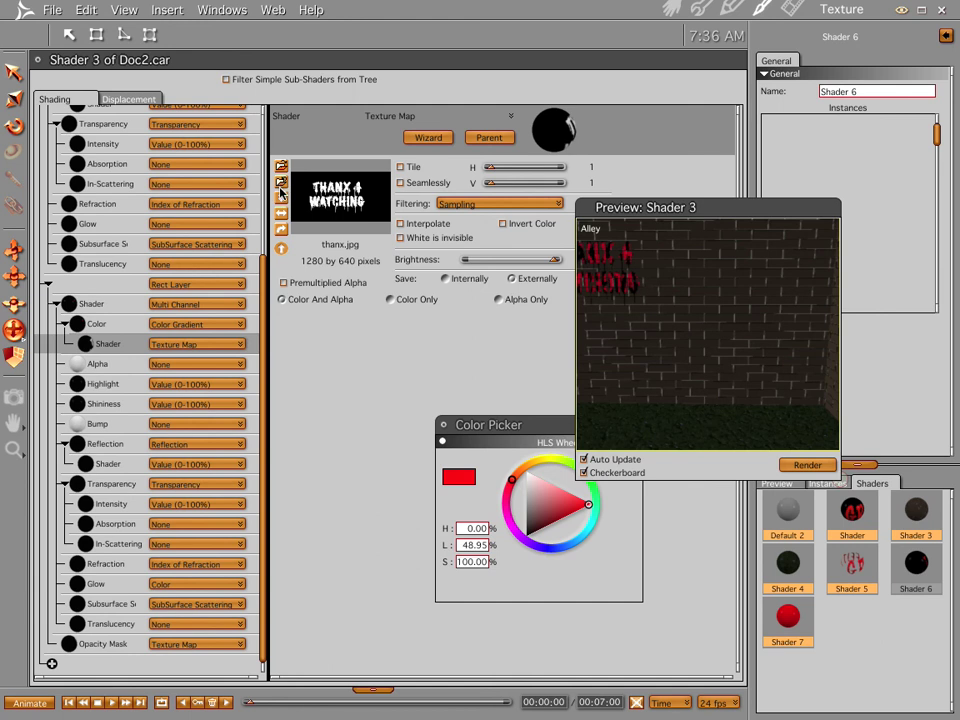
pyautogui.click(282, 214)
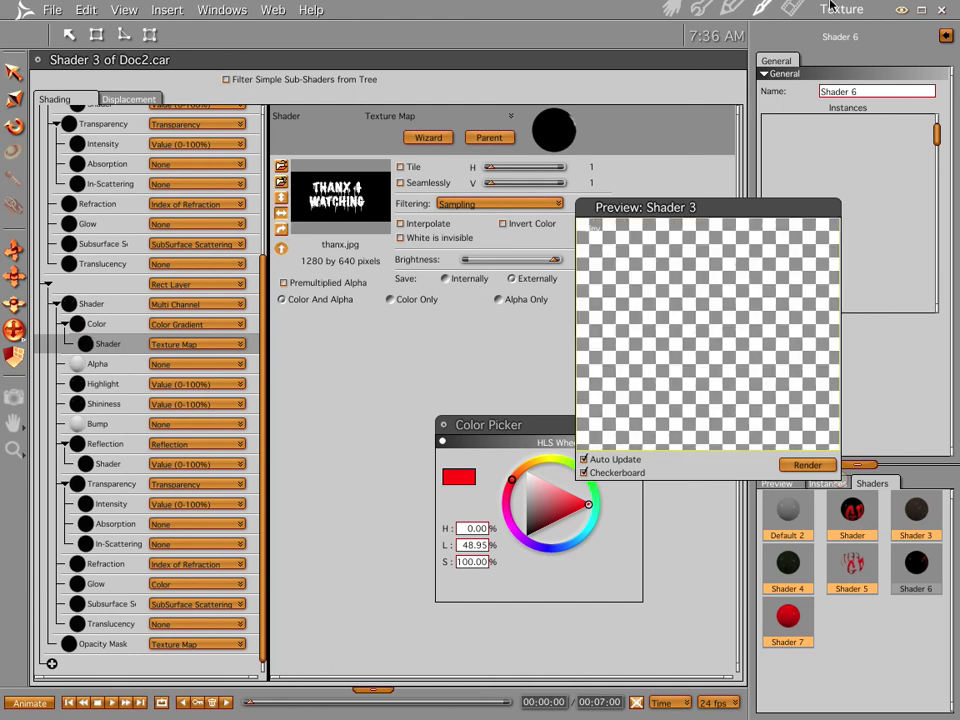
pyautogui.click(793, 8)
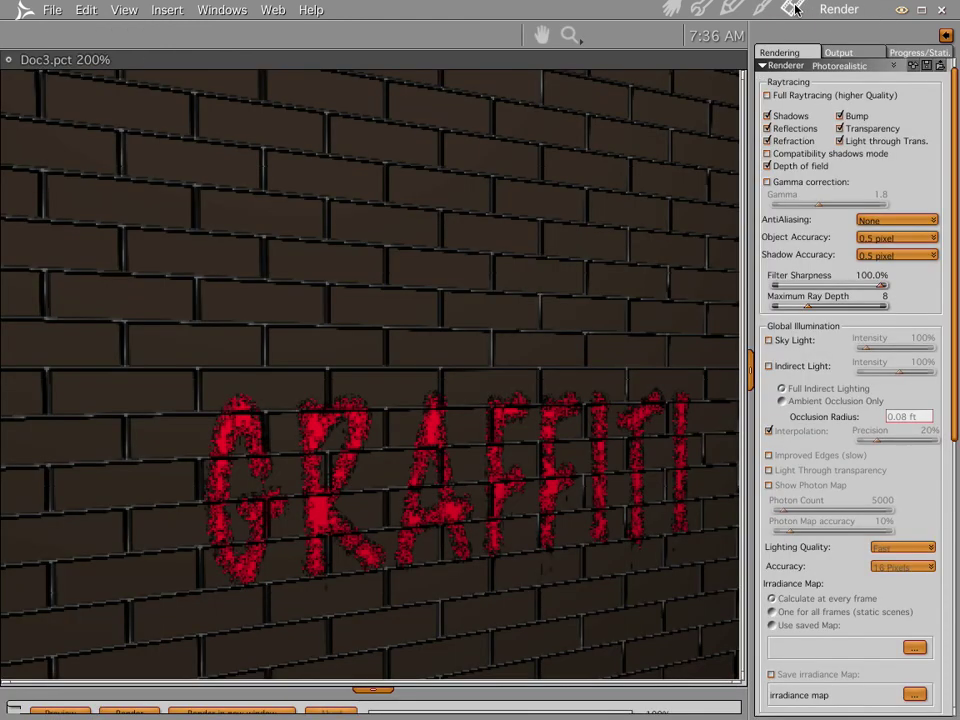